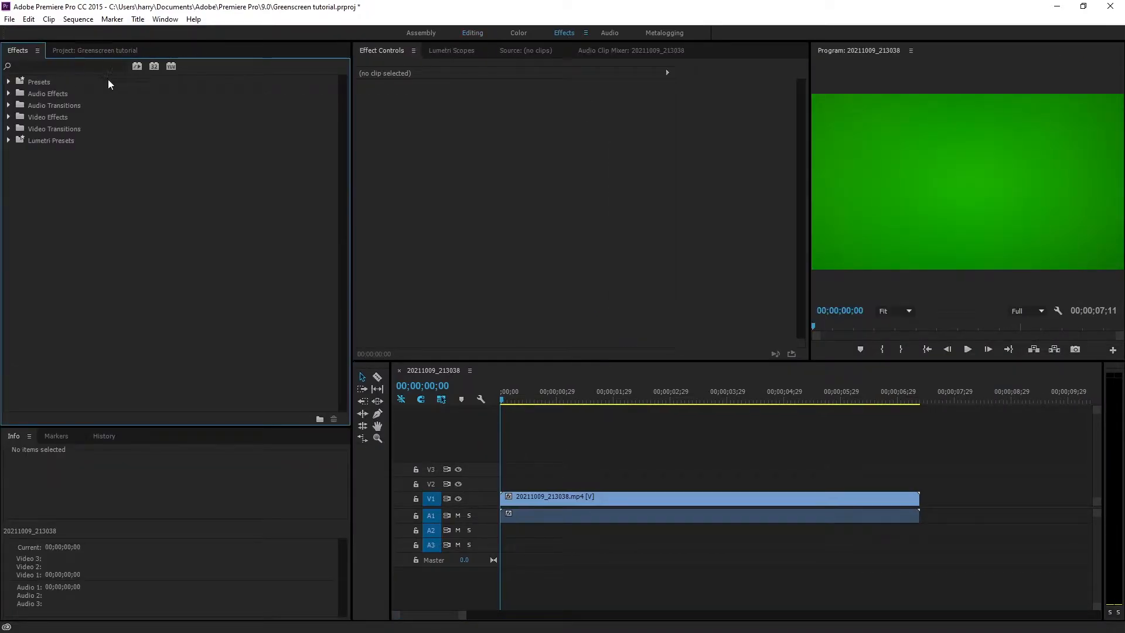
# Step: Find the Ultra Key video effect and apply it to the green-screen clip 20211009_213038.mp4
pyautogui.click(82, 66)
pyautogui.write('key')
pyautogui.moveTo(55, 237); pyautogui.dragTo(601, 502)
# Step: On a frame where the hand is visible, set the Ultra Key colour to the sampled background green, 18A800
pyautogui.moveTo(544, 391); pyautogui.dragTo(639, 361)
pyautogui.click(518, 184)
pyautogui.click(692, 416)
pyautogui.click(887, 178)
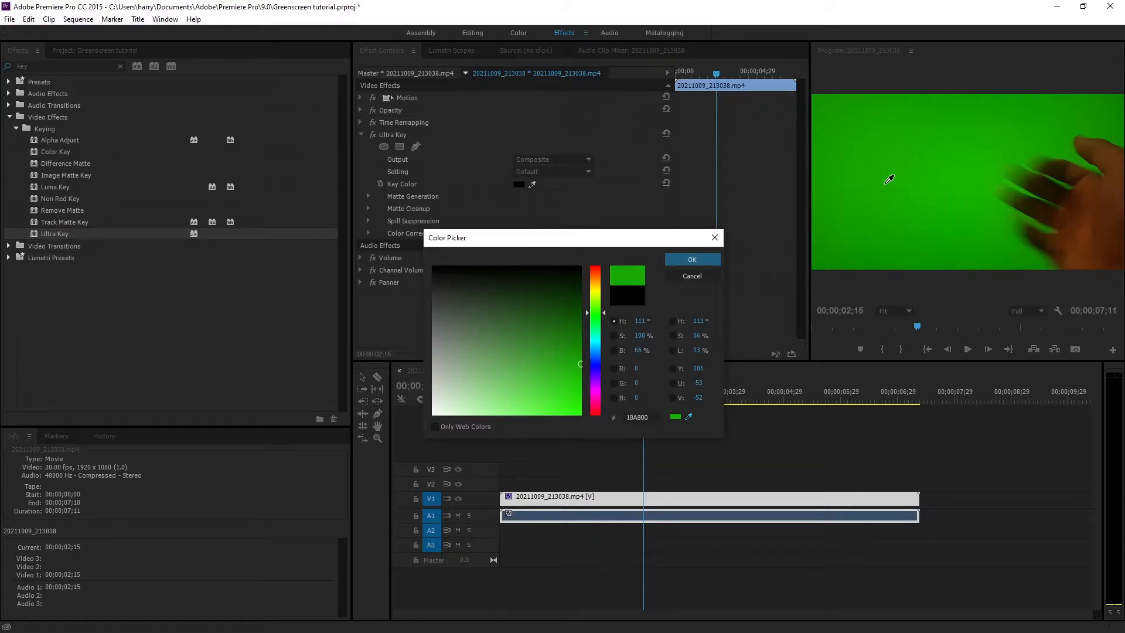
pyautogui.click(706, 264)
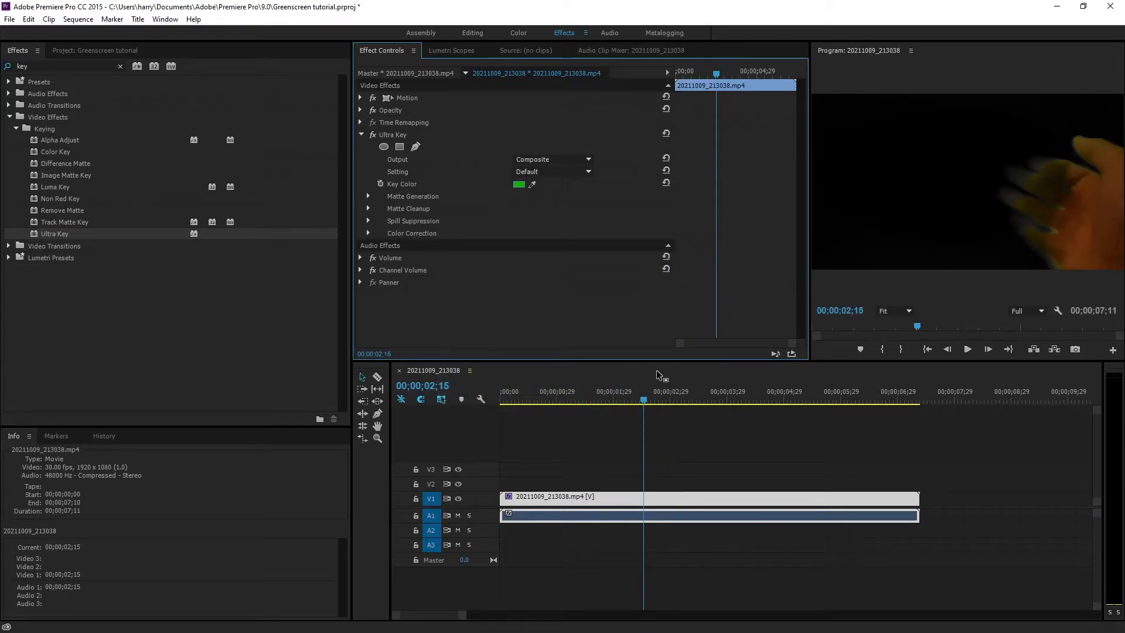
# Step: Refine Ultra Key's matte generation with Shadow 55, Tolerance 36 and Pedestal 98, and play back the keyed clip
pyautogui.click(651, 402)
pyautogui.moveTo(650, 402)
pyautogui.mouseDown()
pyautogui.moveTo(707, 401)
pyautogui.moveTo(640, 390)
pyautogui.moveTo(662, 390)
pyautogui.mouseUp()
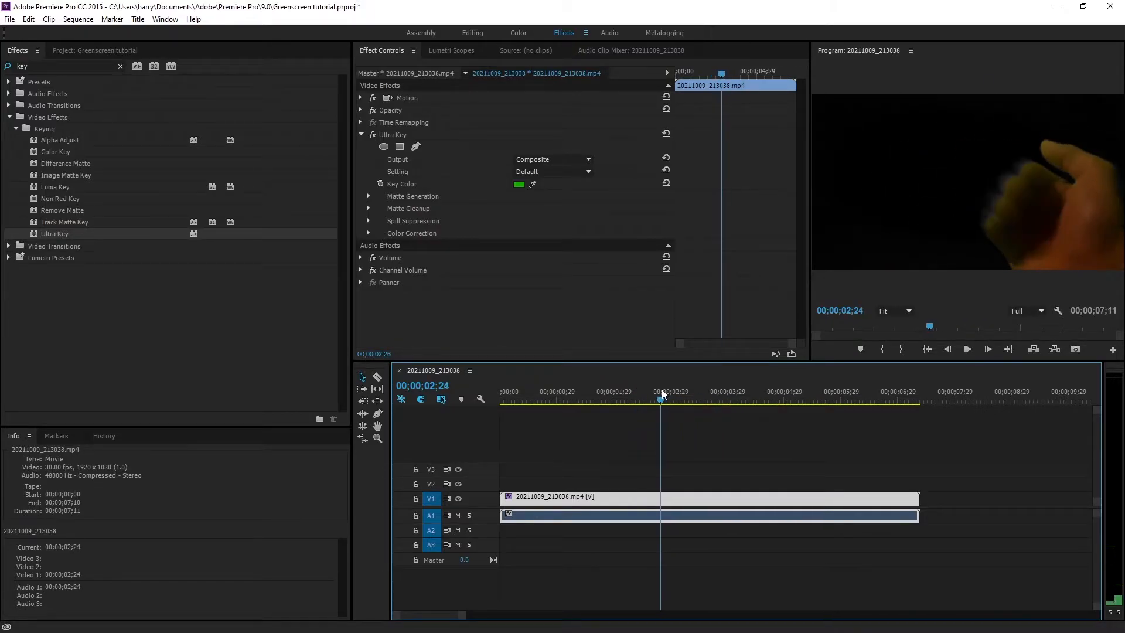
pyautogui.press('space')
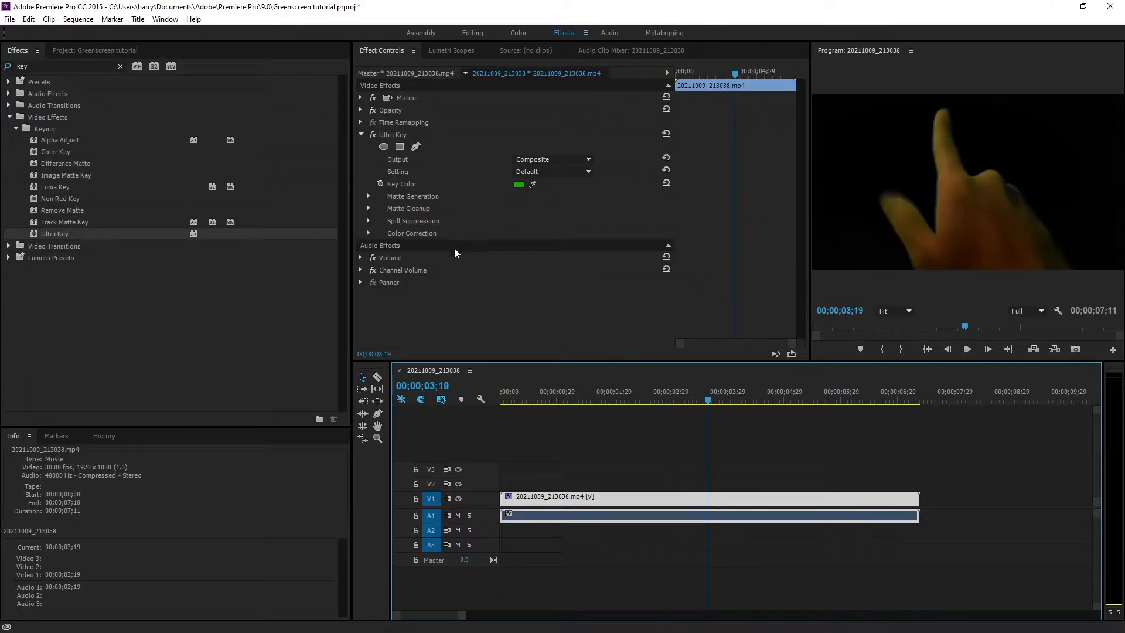
pyautogui.click(371, 197)
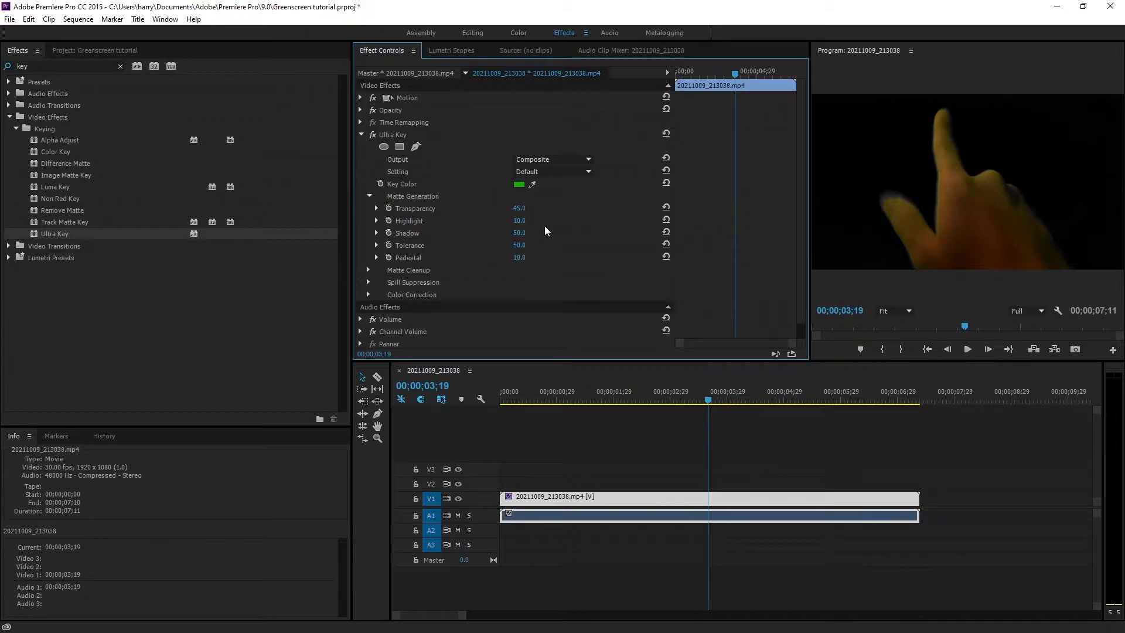
pyautogui.moveTo(520, 220)
pyautogui.mouseDown()
pyautogui.moveTo(550, 221)
pyautogui.moveTo(508, 221)
pyautogui.moveTo(536, 232)
pyautogui.moveTo(521, 233)
pyautogui.mouseUp()
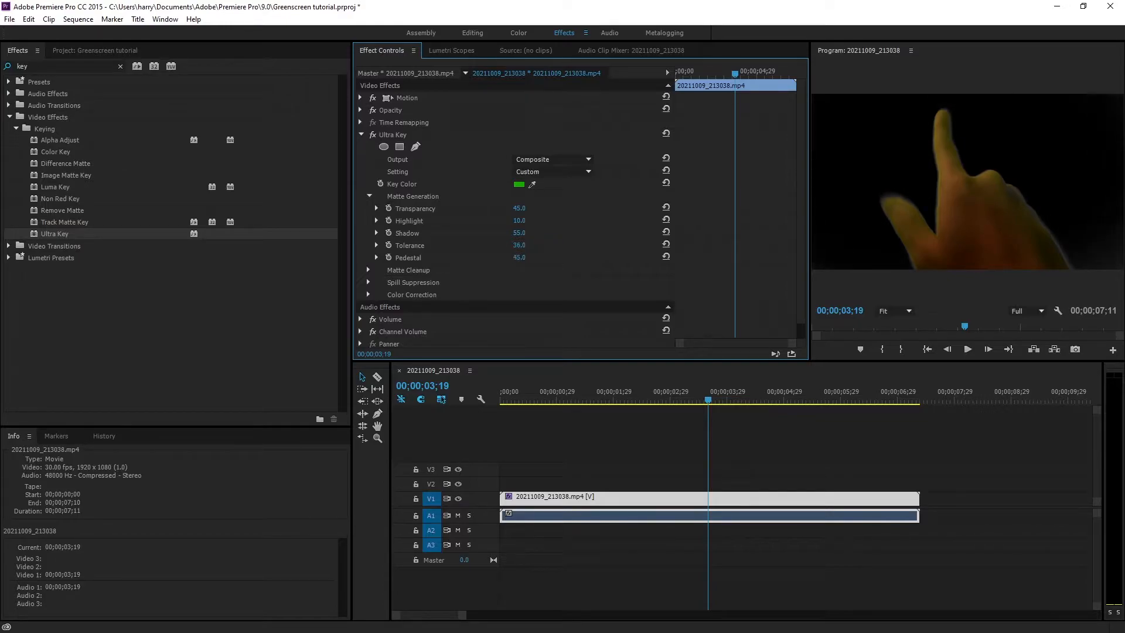
pyautogui.moveTo(520, 257); pyautogui.dragTo(525, 257)
pyautogui.moveTo(708, 400); pyautogui.dragTo(619, 384)
pyautogui.press('space')
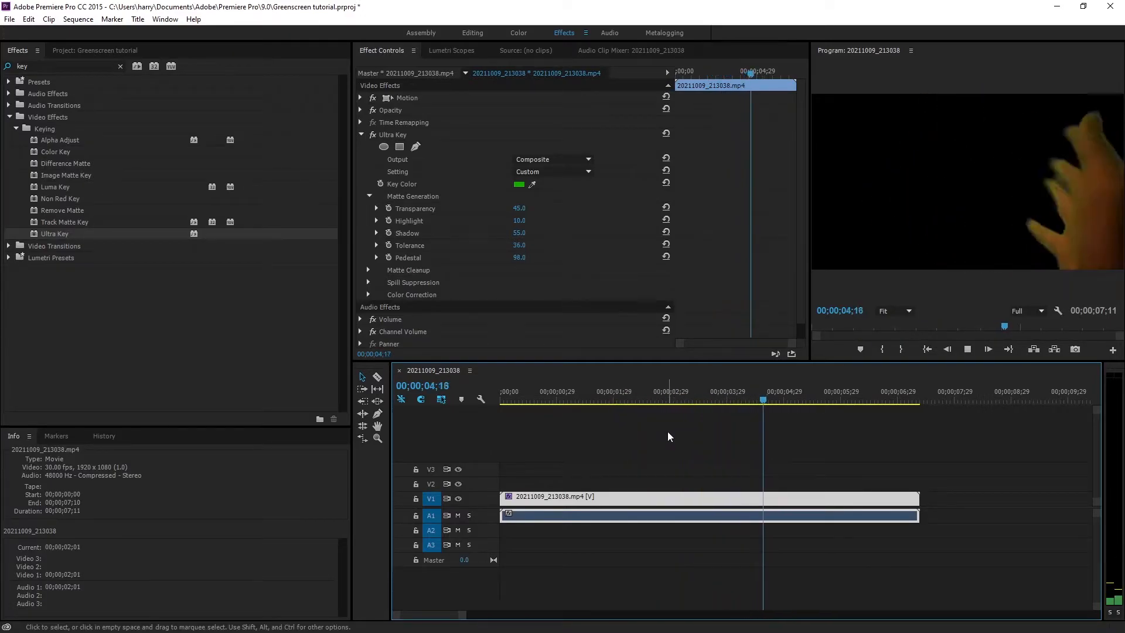
pyautogui.press('space')
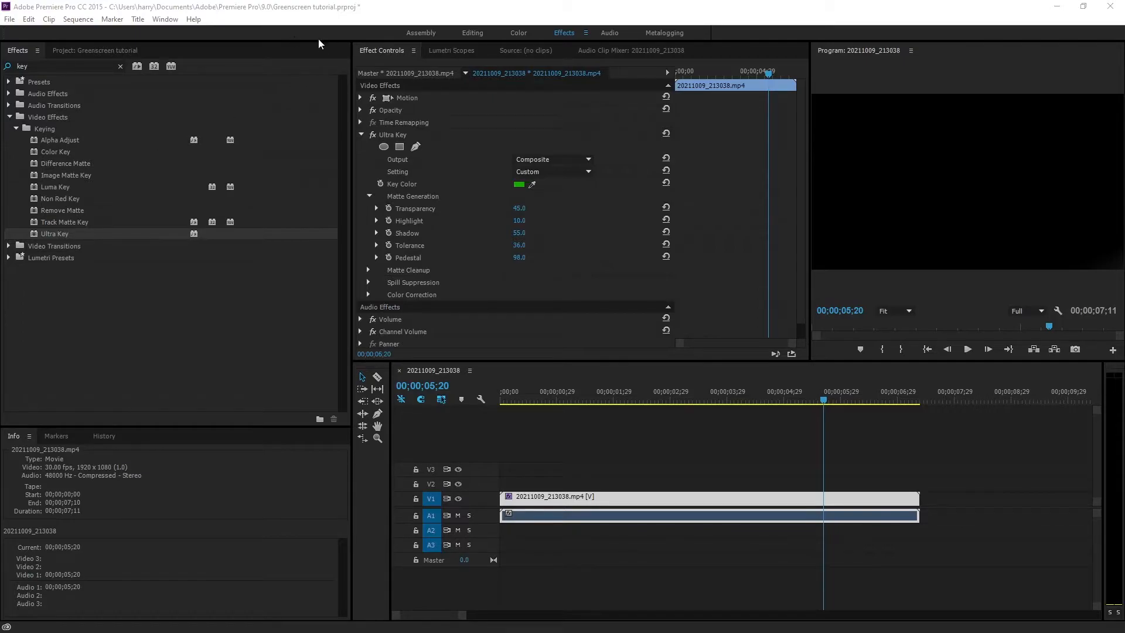
# Step: Import the Adobe Premiere Pro logo PNG into the project and place it on track V2 over the keyed clip
pyautogui.click(463, 32)
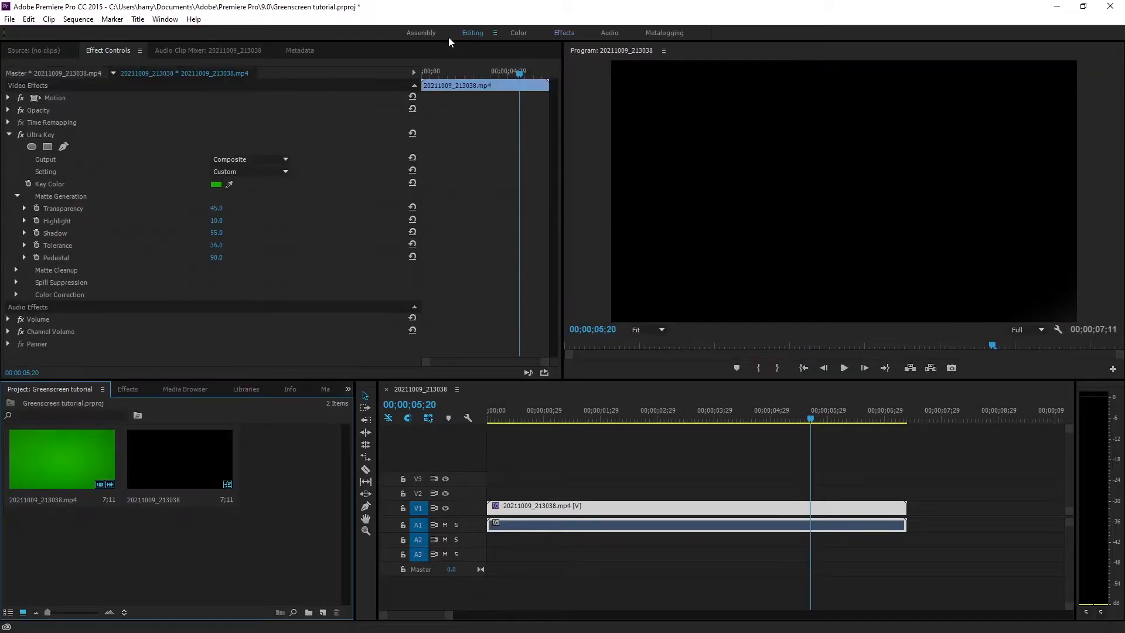
pyautogui.moveTo(0, 503); pyautogui.dragTo(347, 524)
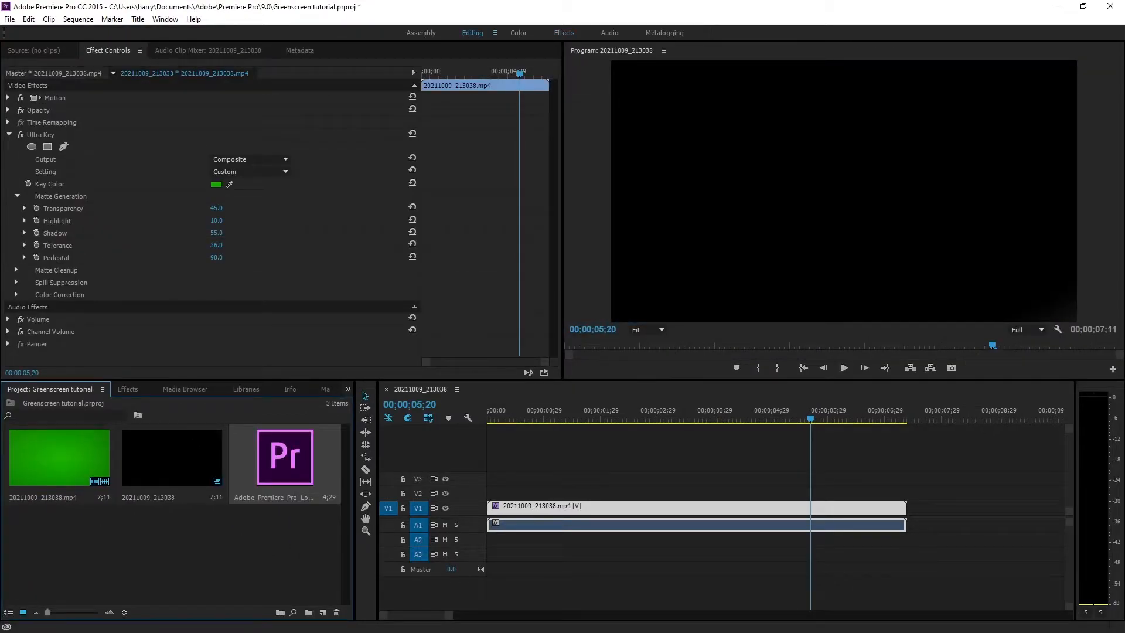
pyautogui.moveTo(791, 420); pyautogui.dragTo(754, 420)
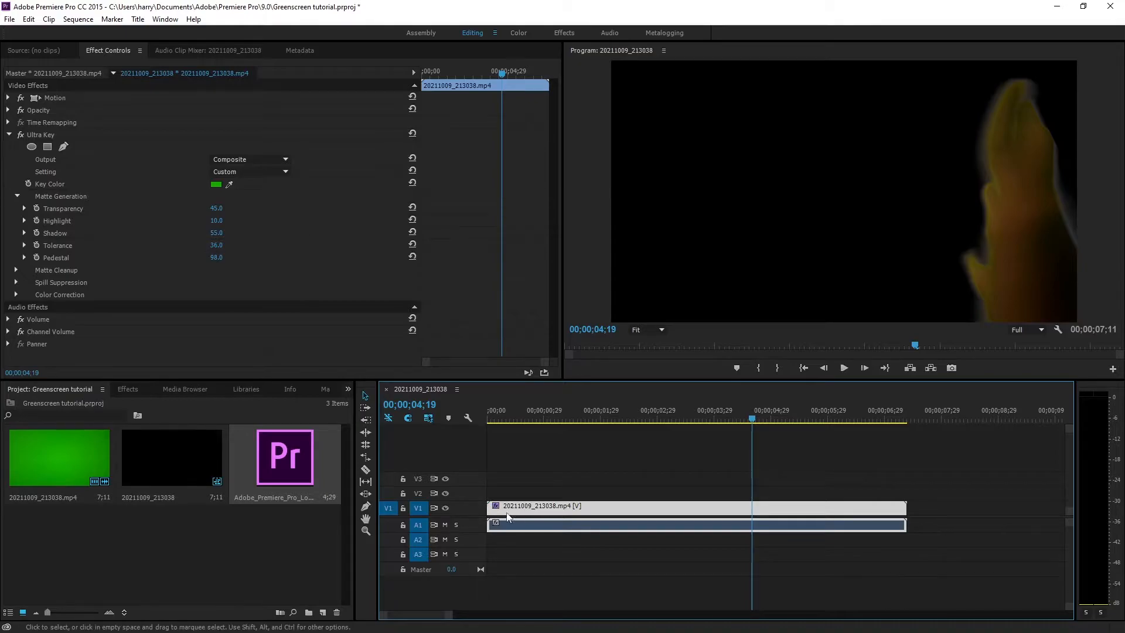
pyautogui.moveTo(285, 460); pyautogui.dragTo(563, 492)
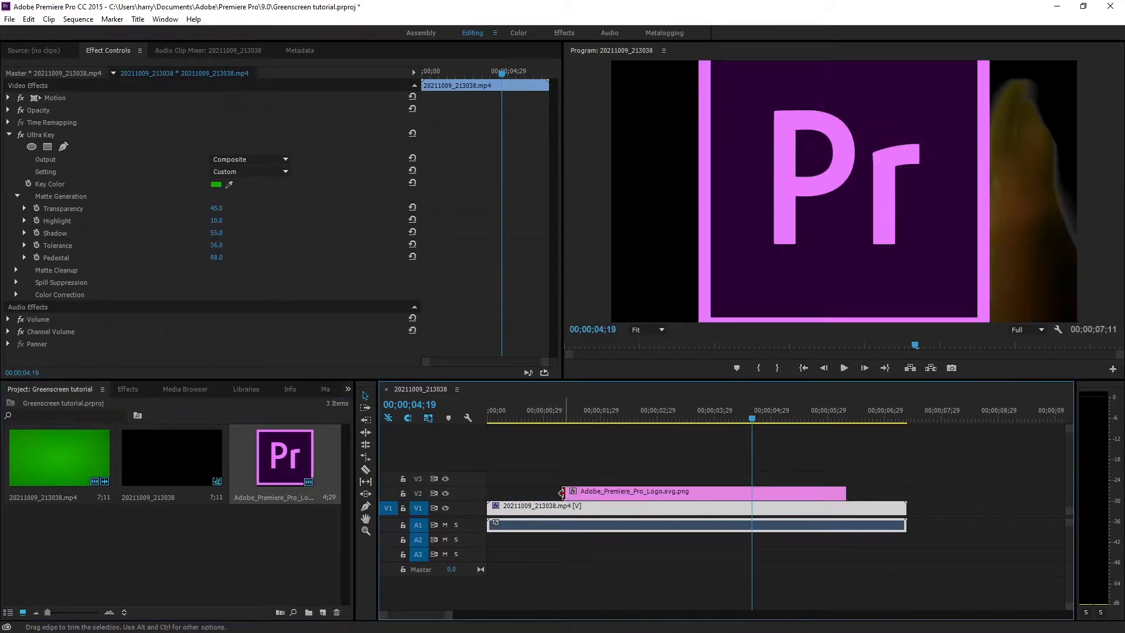
# Step: Put the keyed clip on V2 above the logo on V1, stretch the logo to the clip's full length and play the composite
pyautogui.moveTo(718, 426)
pyautogui.mouseDown()
pyautogui.moveTo(728, 427)
pyautogui.moveTo(711, 425)
pyautogui.mouseUp()
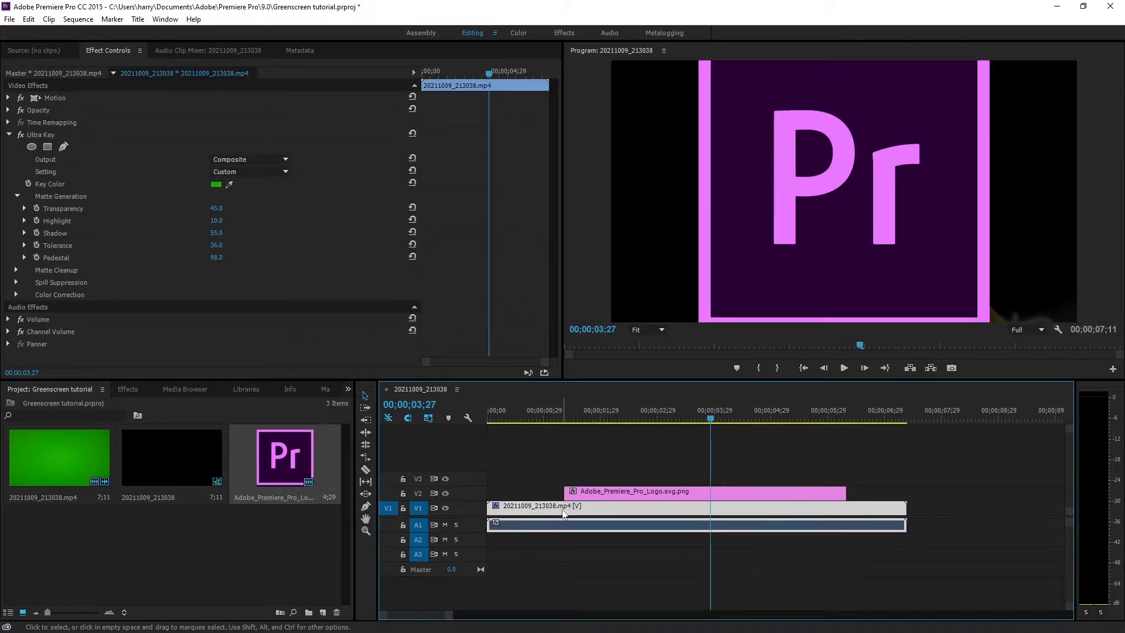
pyautogui.moveTo(565, 514); pyautogui.dragTo(520, 507)
pyautogui.moveTo(767, 507); pyautogui.dragTo(906, 508)
pyautogui.moveTo(701, 418); pyautogui.dragTo(485, 467)
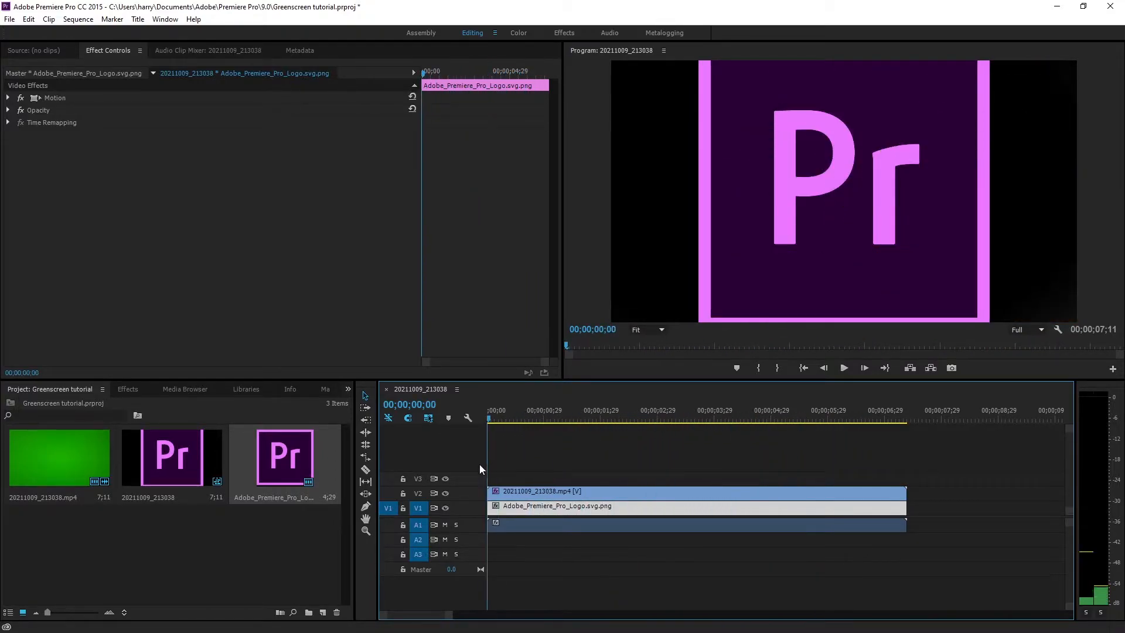
pyautogui.press('space')
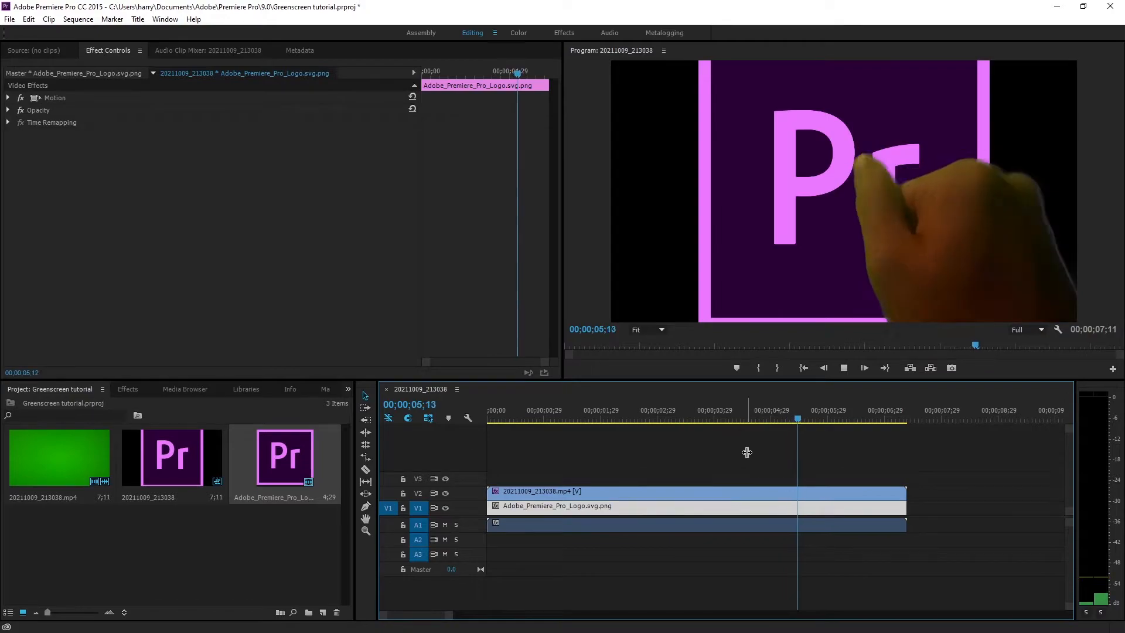
pyautogui.press('space')
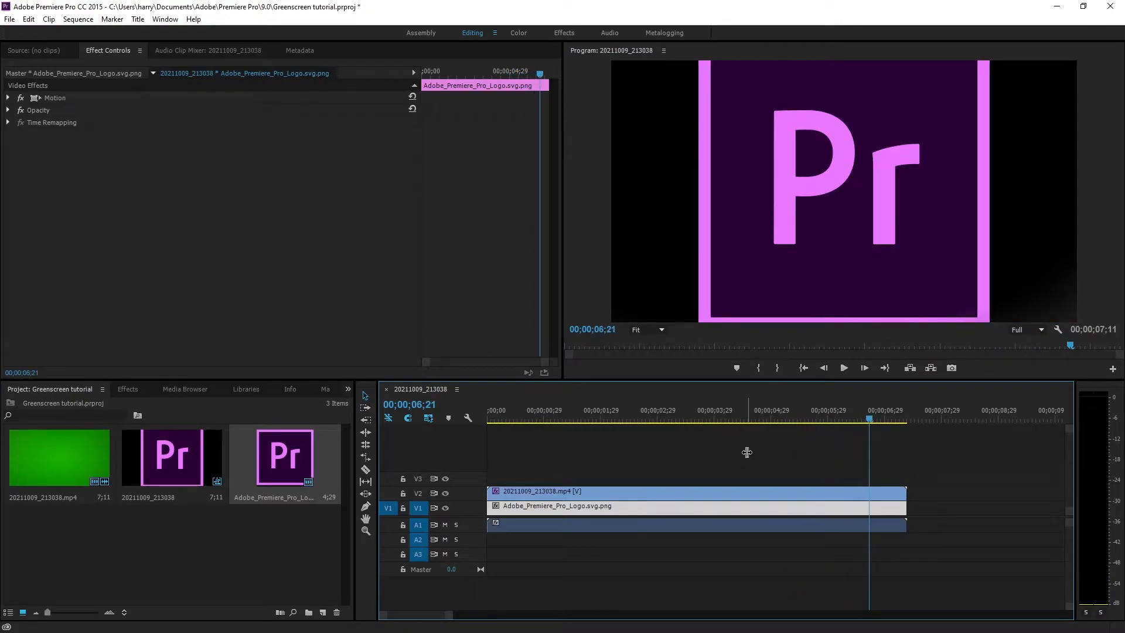
# Step: Review the Ultra Key settings of the keyed clip on V2 and collapse its Matte Generation group
pyautogui.click(562, 34)
pyautogui.click(595, 488)
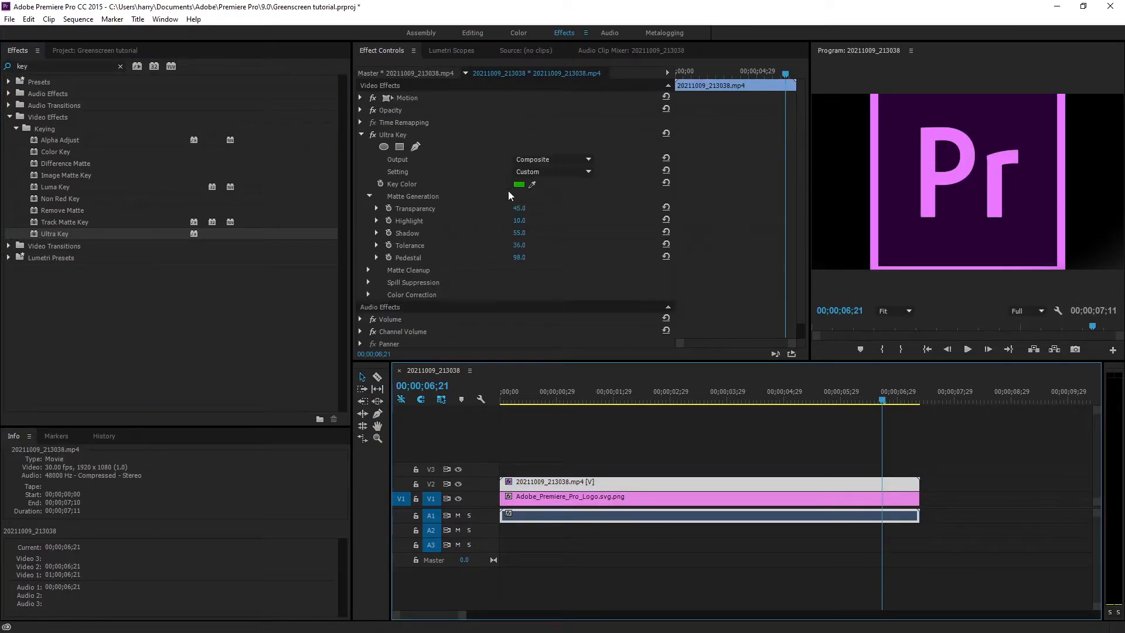
pyautogui.click(370, 198)
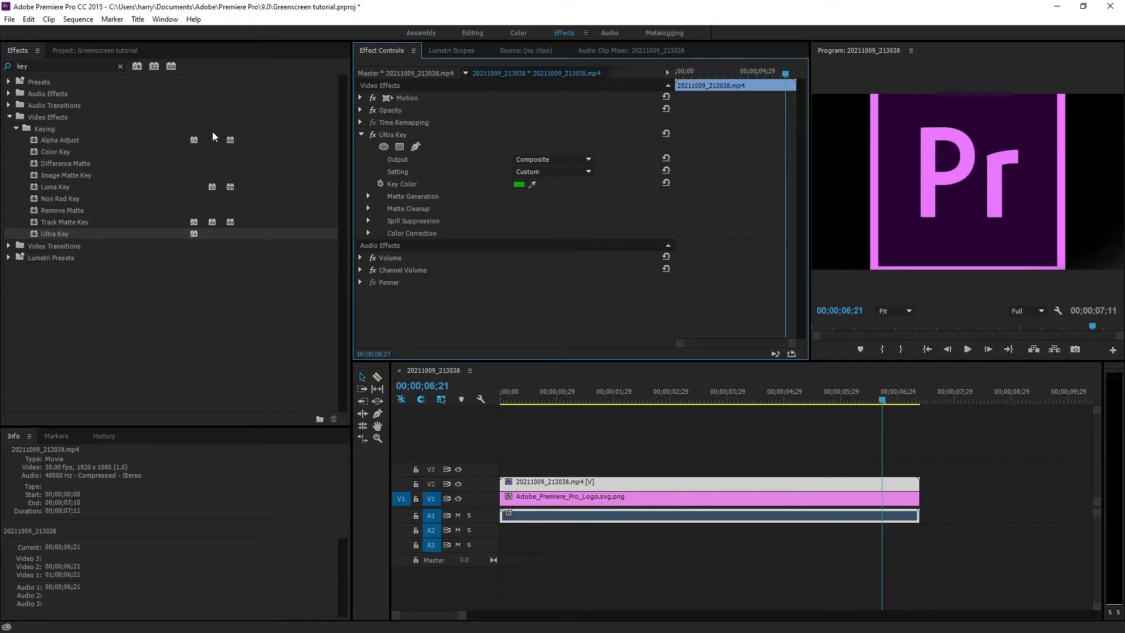
# Step: Delete the video clip, the sequence and the logo image from the project
pyautogui.click(419, 35)
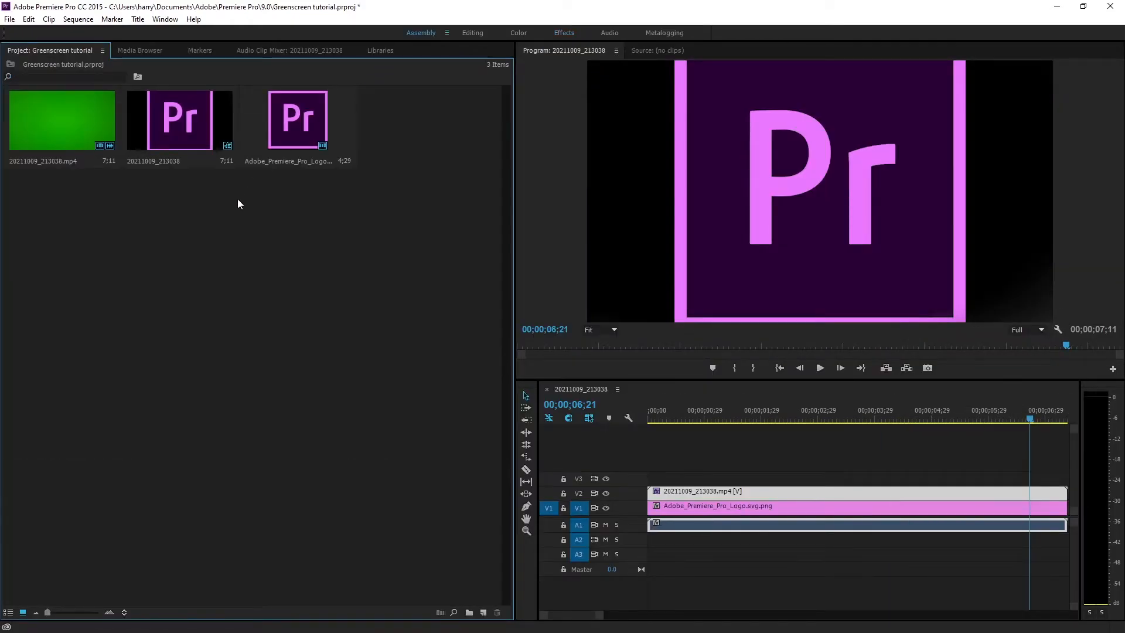
pyautogui.moveTo(66, 202); pyautogui.dragTo(343, 139)
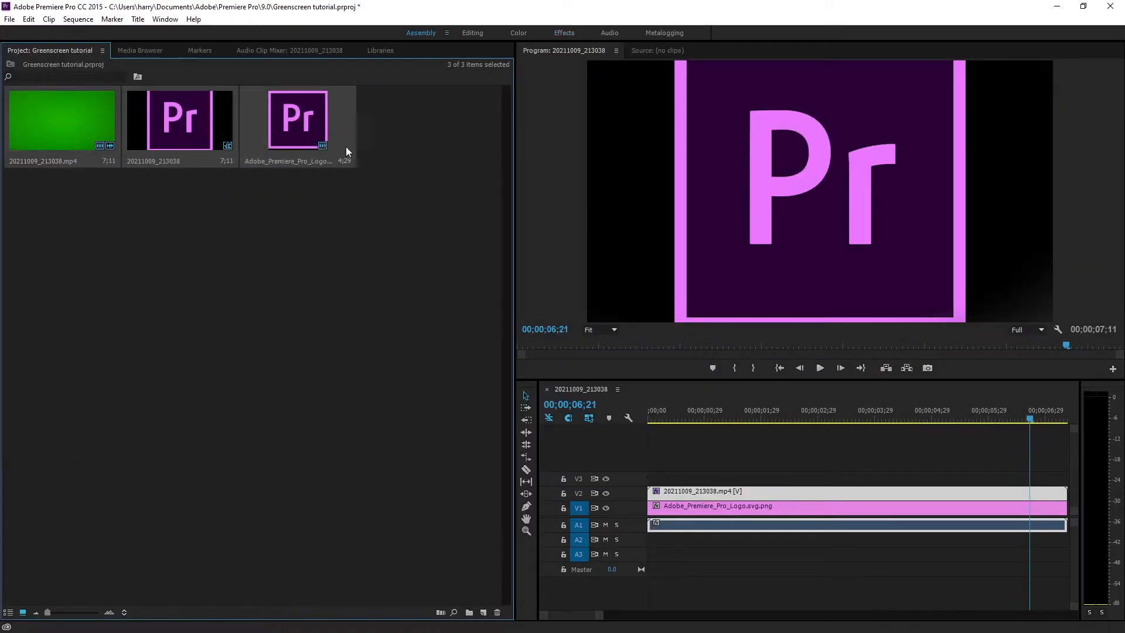
pyautogui.press('Delete')
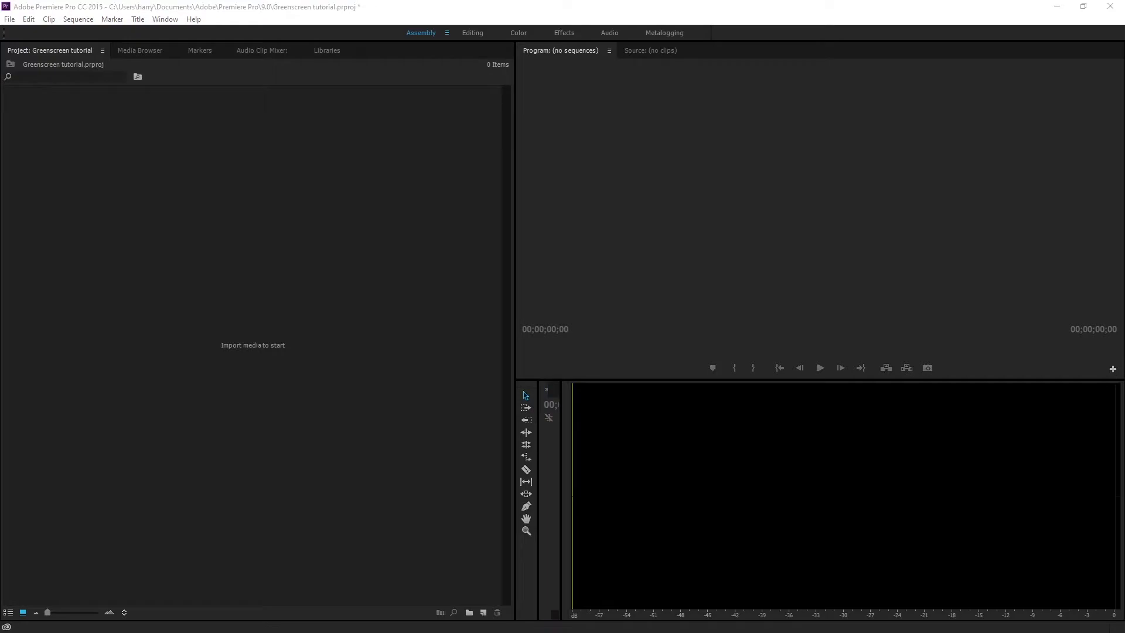
pyautogui.moveTo(0, 343); pyautogui.dragTo(151, 343)
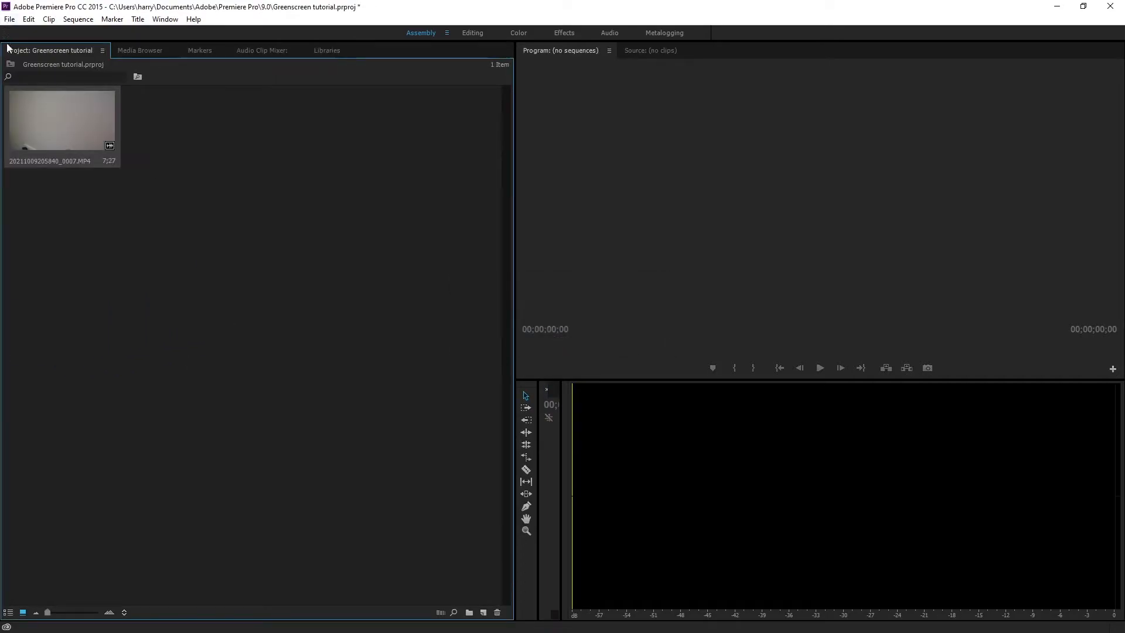
pyautogui.click(471, 33)
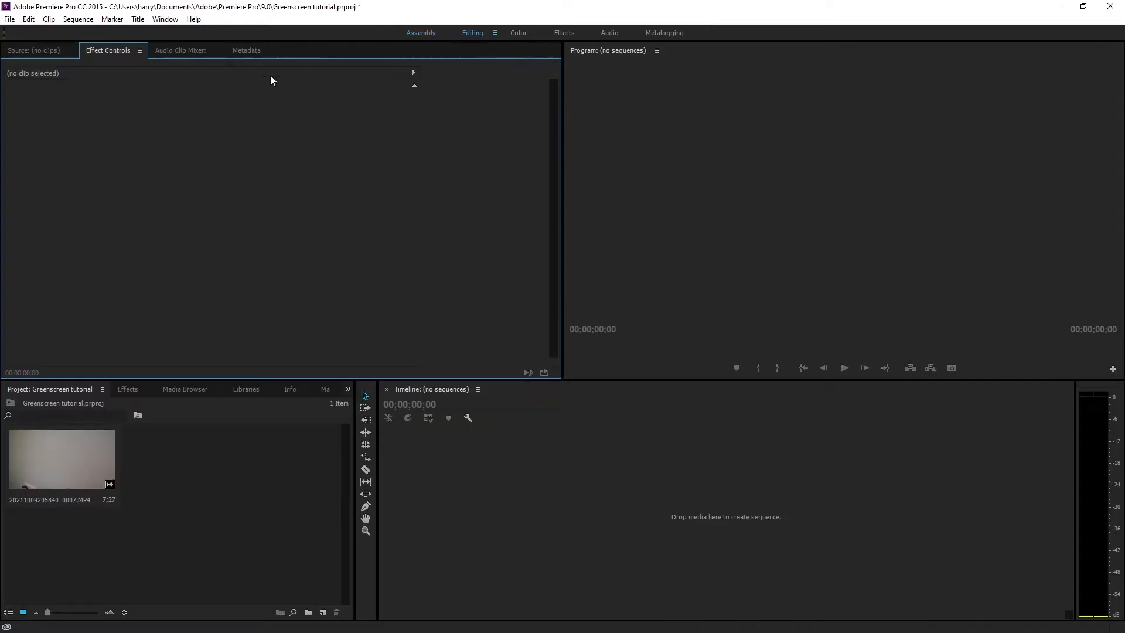
pyautogui.moveTo(121, 464); pyautogui.dragTo(545, 518)
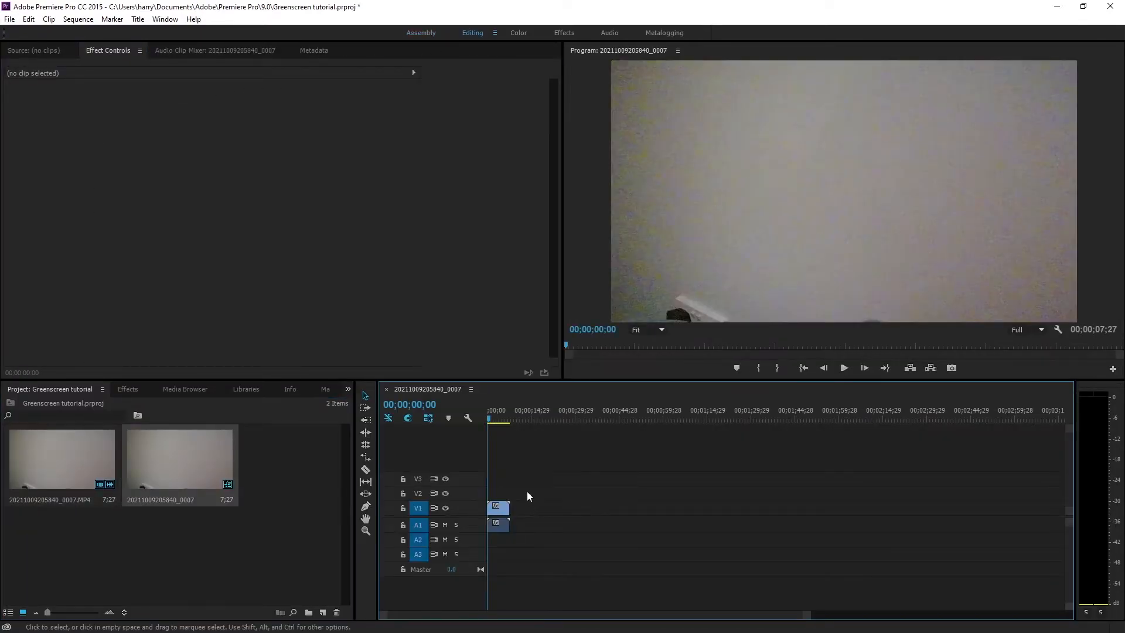
pyautogui.moveTo(806, 612); pyautogui.dragTo(678, 631)
pyautogui.press('space')
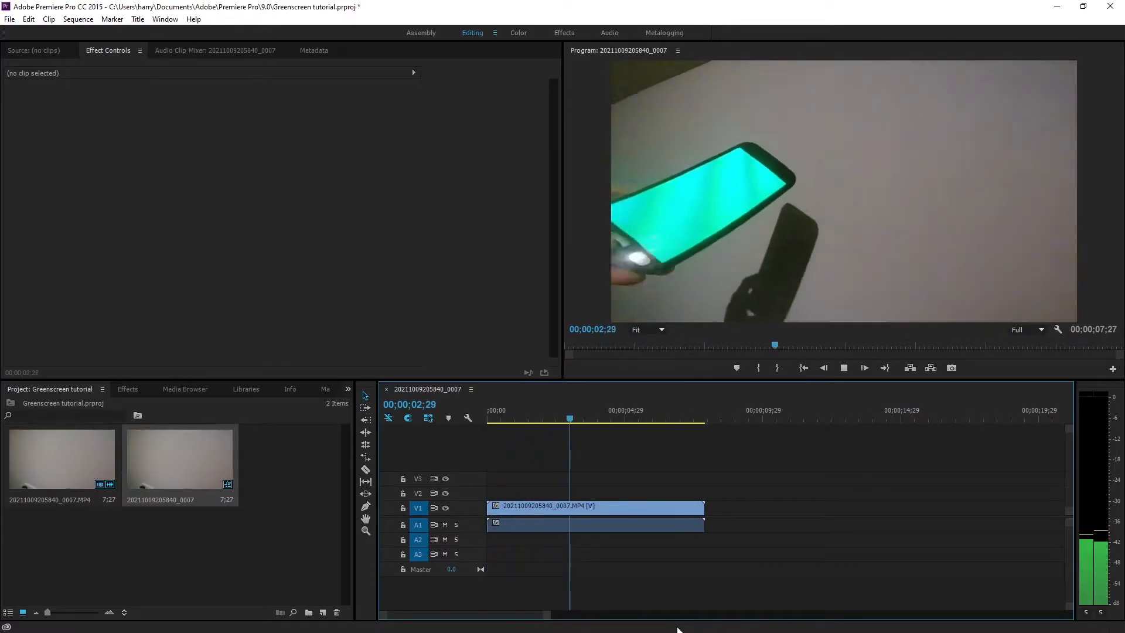
pyautogui.press('space')
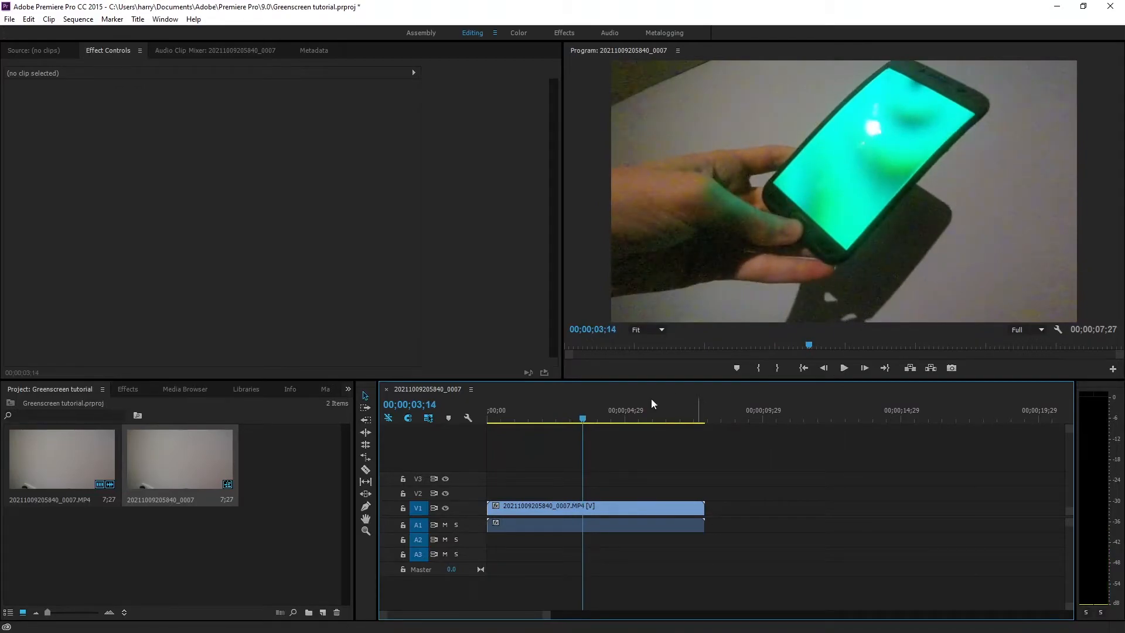
pyautogui.moveTo(583, 418); pyautogui.dragTo(628, 401)
# Step: Find the Ultra Key effect and apply it to the phone clip on V1
pyautogui.click(550, 507)
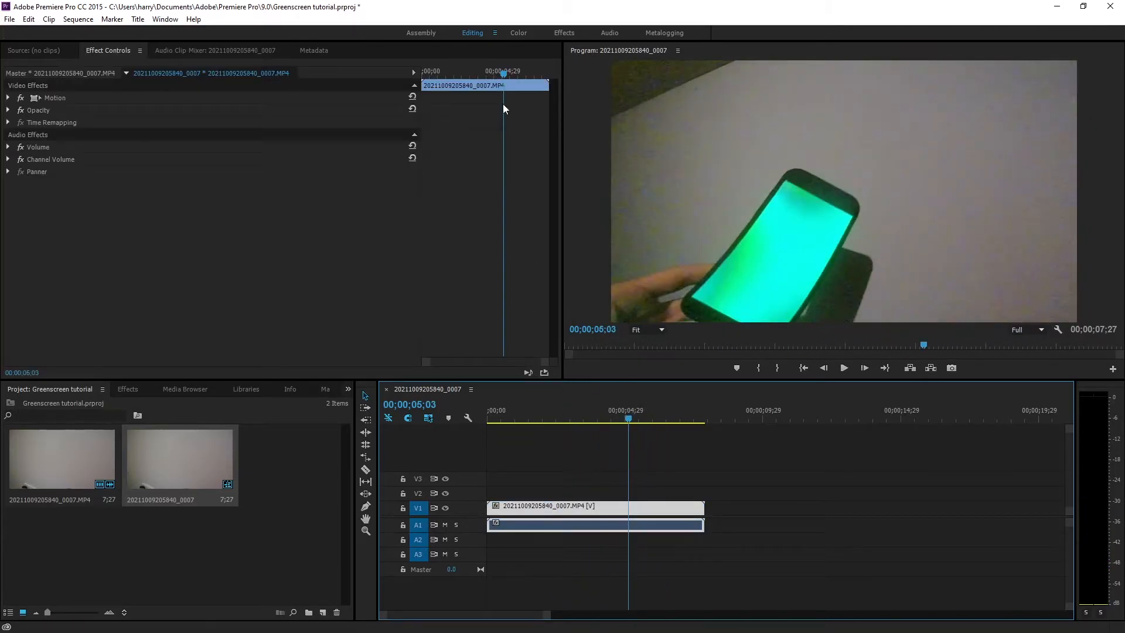
pyautogui.click(557, 34)
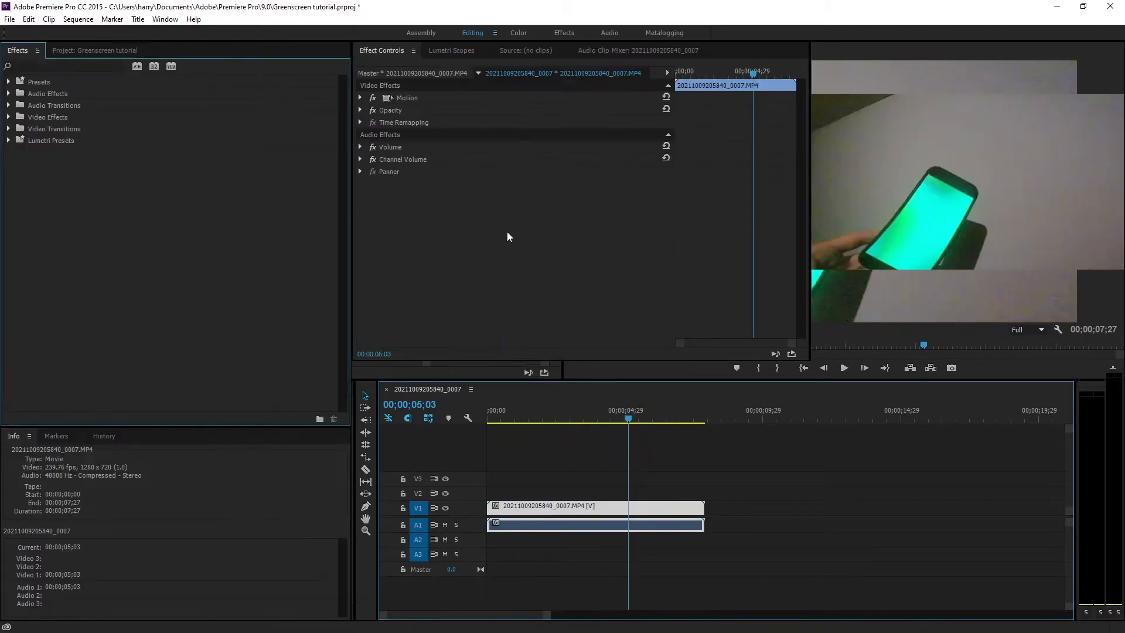
pyautogui.click(91, 66)
pyautogui.write('key')
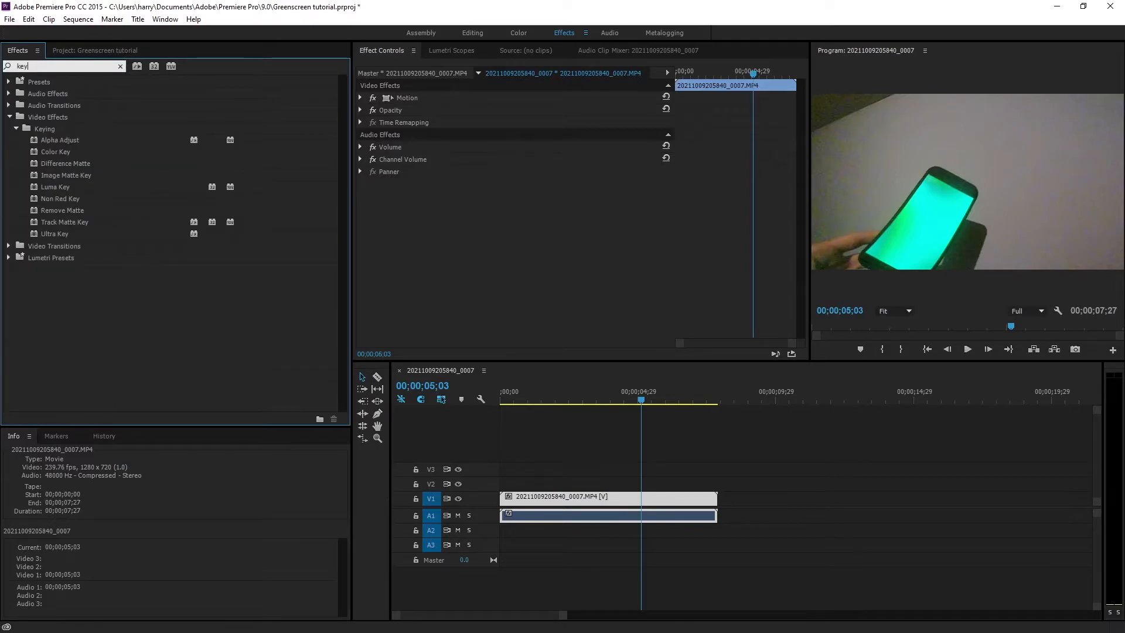
pyautogui.moveTo(63, 231); pyautogui.dragTo(615, 501)
# Step: Set the Ultra Key colour to the turquoise sampled from the middle of the phone's screen, 08FCD7
pyautogui.click(617, 399)
pyautogui.click(519, 184)
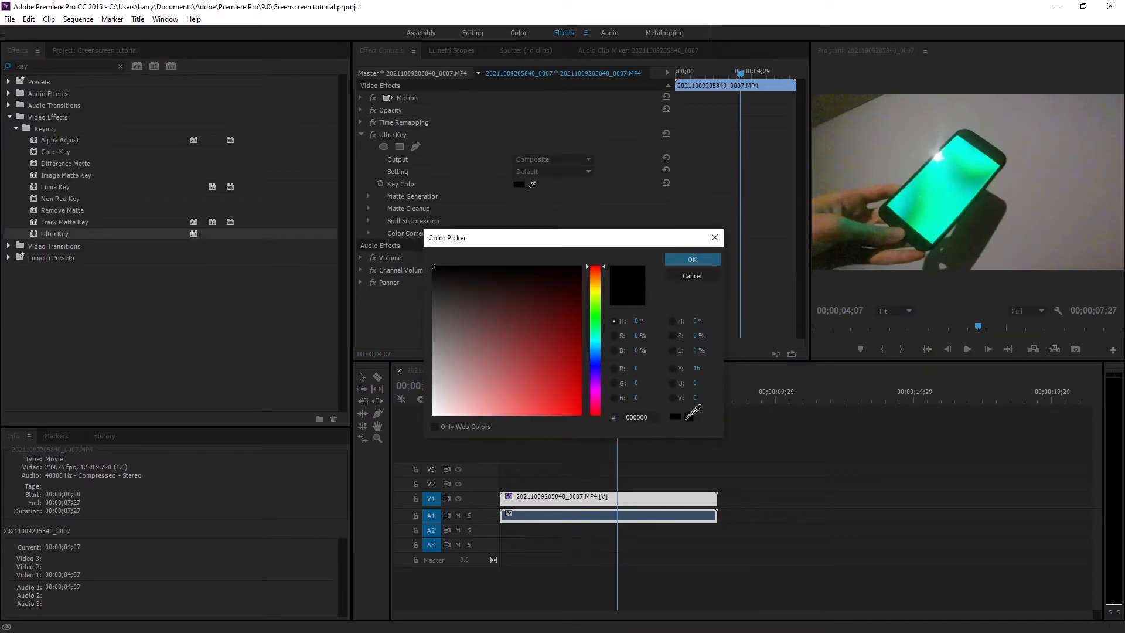
pyautogui.click(691, 416)
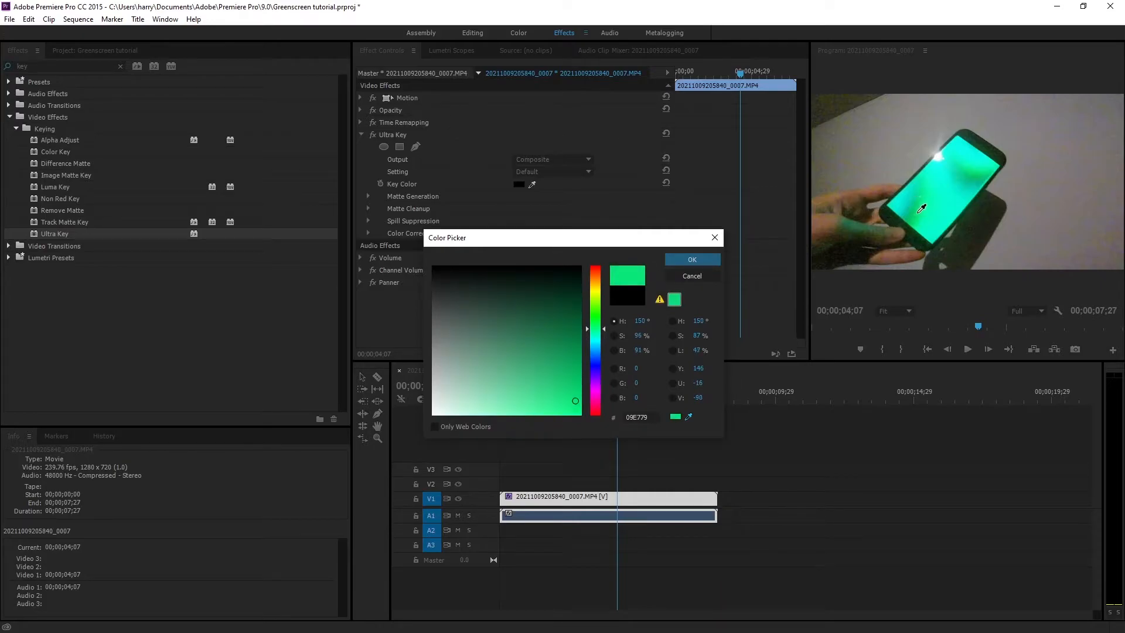
pyautogui.click(944, 203)
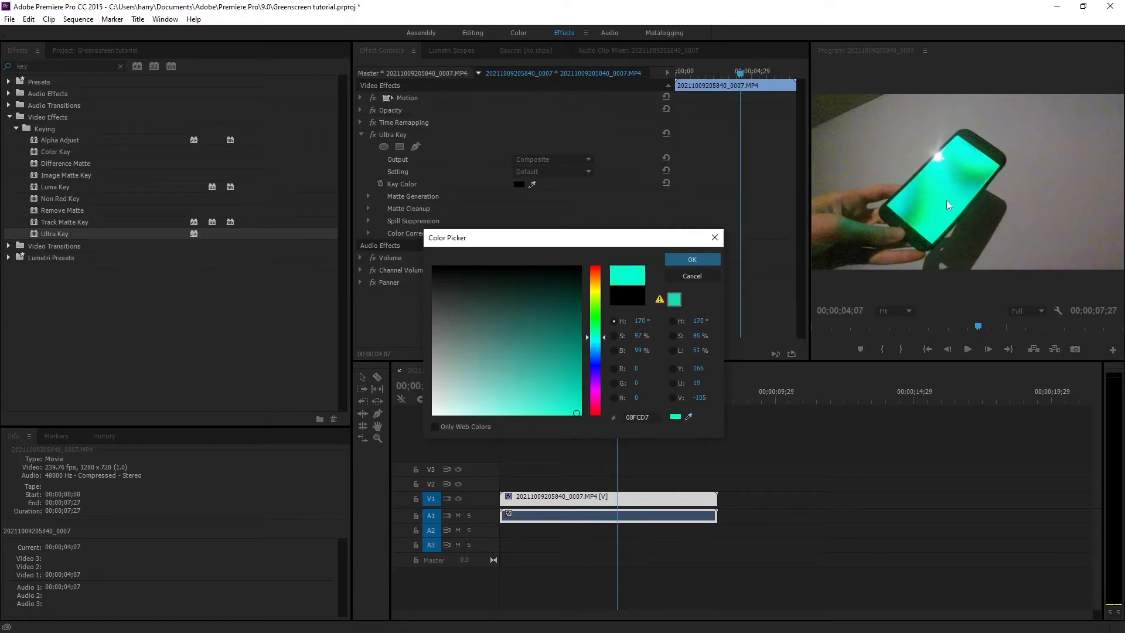
pyautogui.click(696, 260)
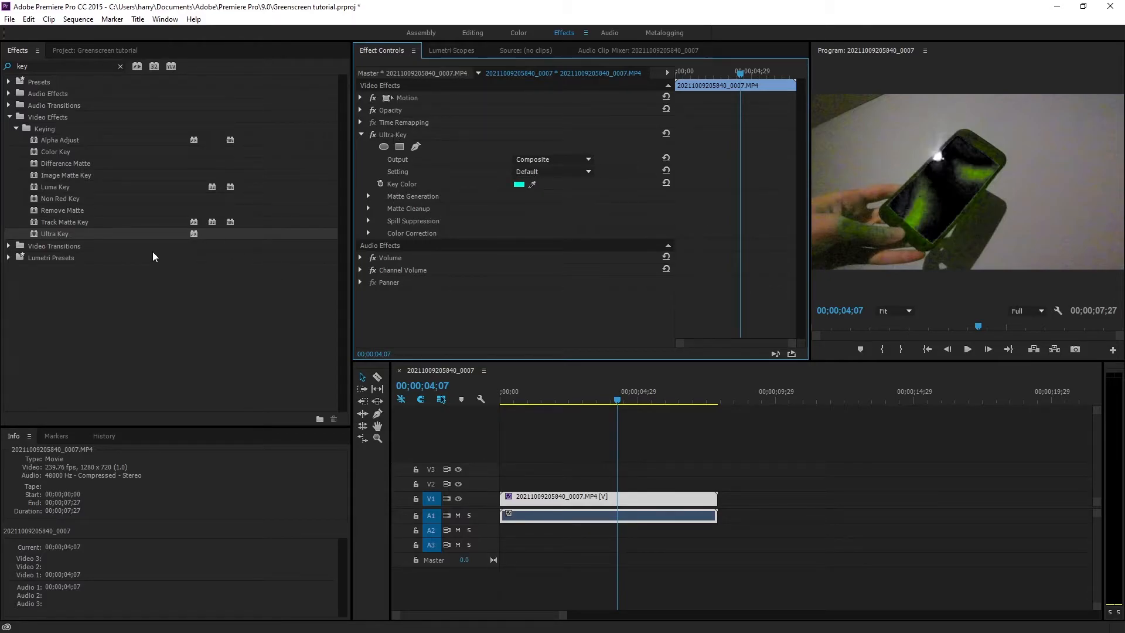
# Step: Apply a second Ultra Key to the phone clip and set its key colour to the green sampled from the phone's screen, 4E9500
pyautogui.moveTo(76, 234); pyautogui.dragTo(658, 495)
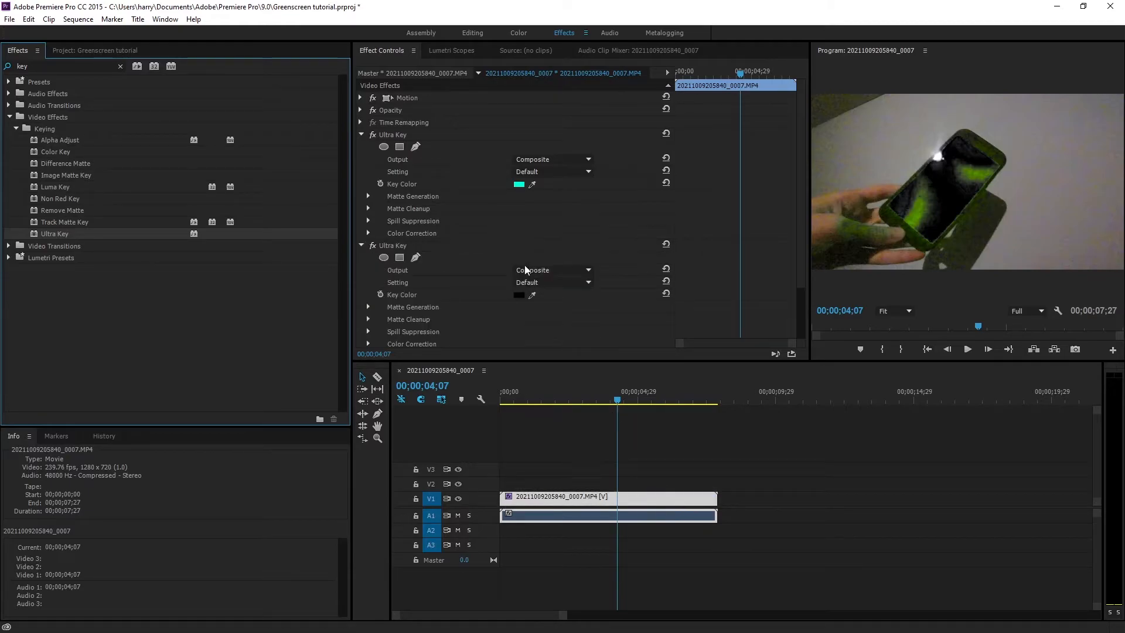
pyautogui.click(519, 295)
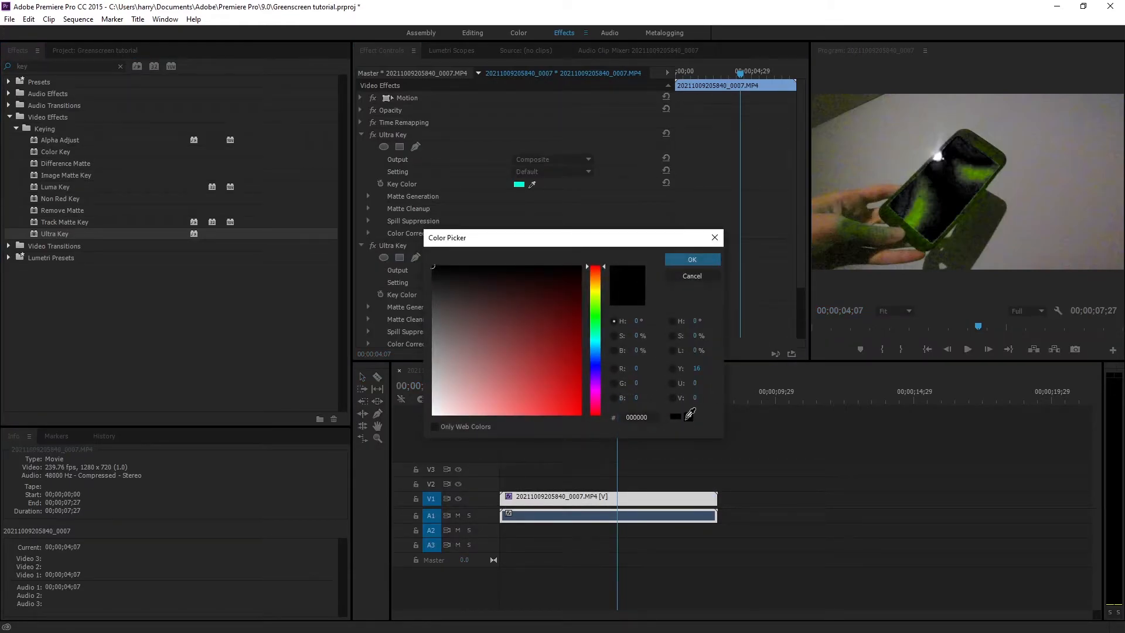
pyautogui.click(689, 414)
pyautogui.click(917, 220)
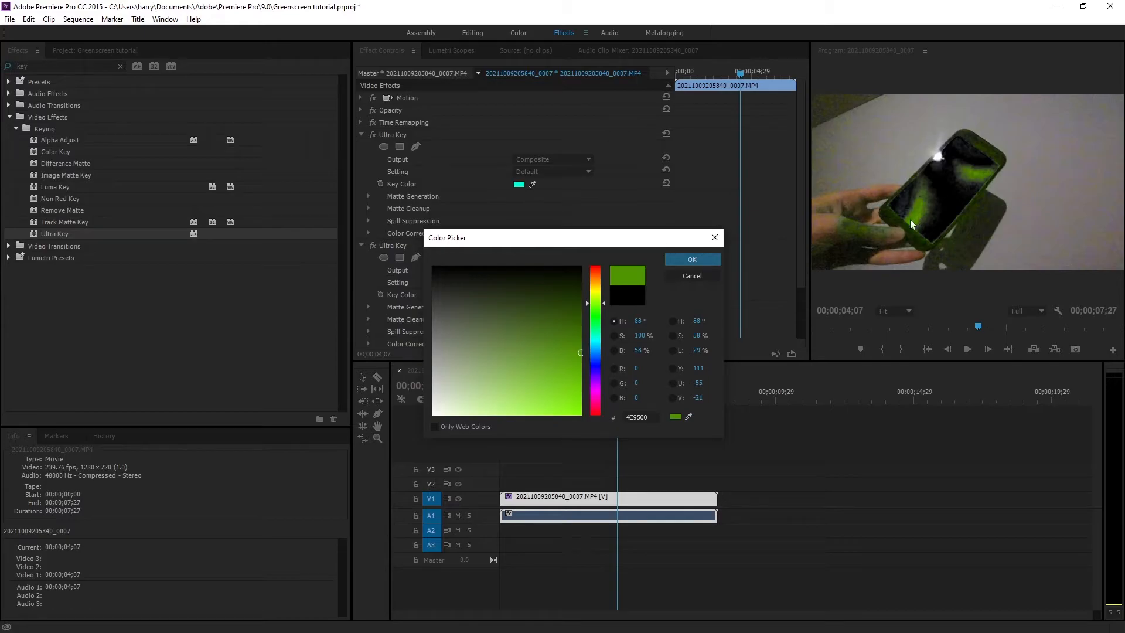
pyautogui.click(717, 264)
# Step: Play back the phone clip from about 00;00;02;18 to check the two combined Ultra Key effects
pyautogui.moveTo(623, 398); pyautogui.dragTo(574, 399)
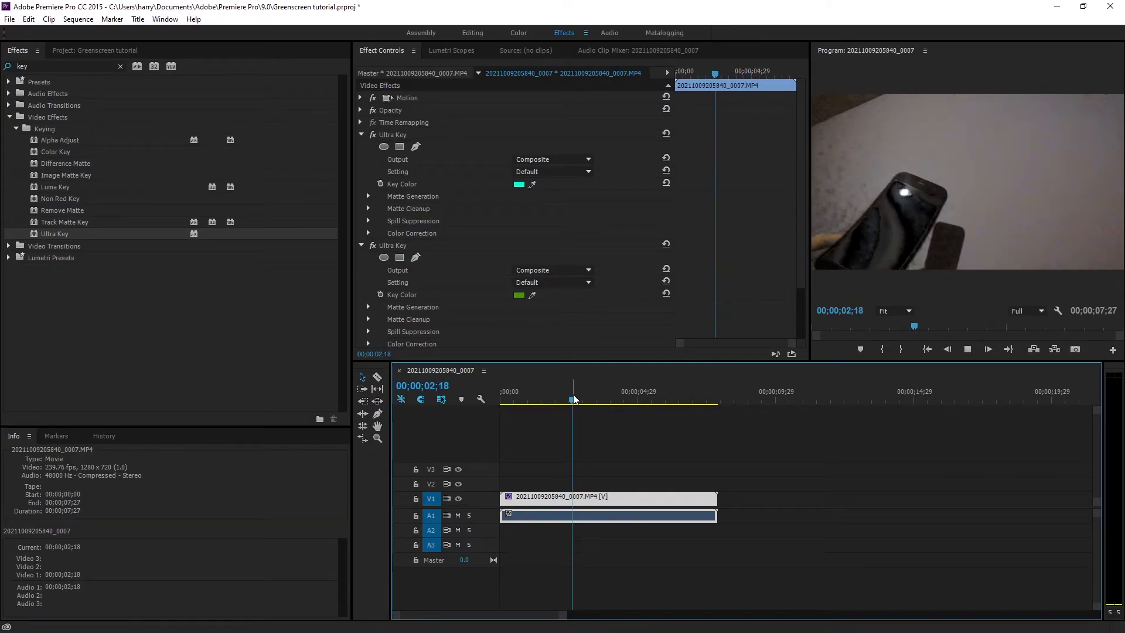
pyautogui.press('space')
pyautogui.press('space')
# Step: Apply a third Ultra Key to the phone clip with Color Channel output and key colour 2F2D2A sampled from the dark phone screen
pyautogui.moveTo(622, 402); pyautogui.dragTo(618, 404)
pyautogui.moveTo(50, 235); pyautogui.dragTo(516, 497)
pyautogui.scroll(-2, 545, 313)
pyautogui.scroll(-2, 545, 314)
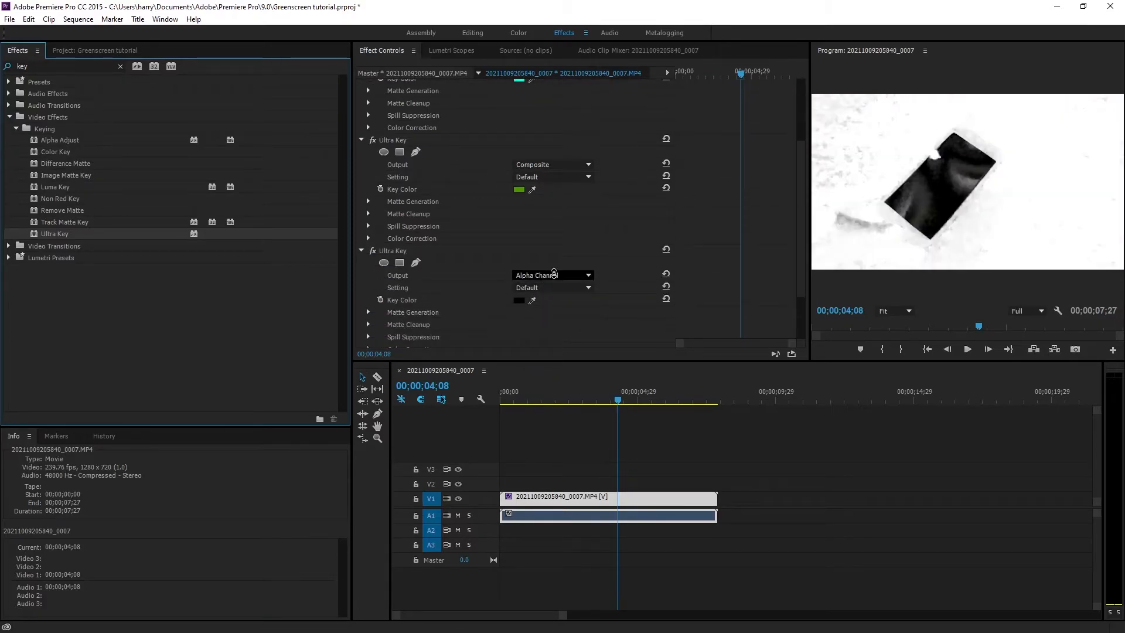
pyautogui.scroll(1, 554, 274)
pyautogui.click(518, 300)
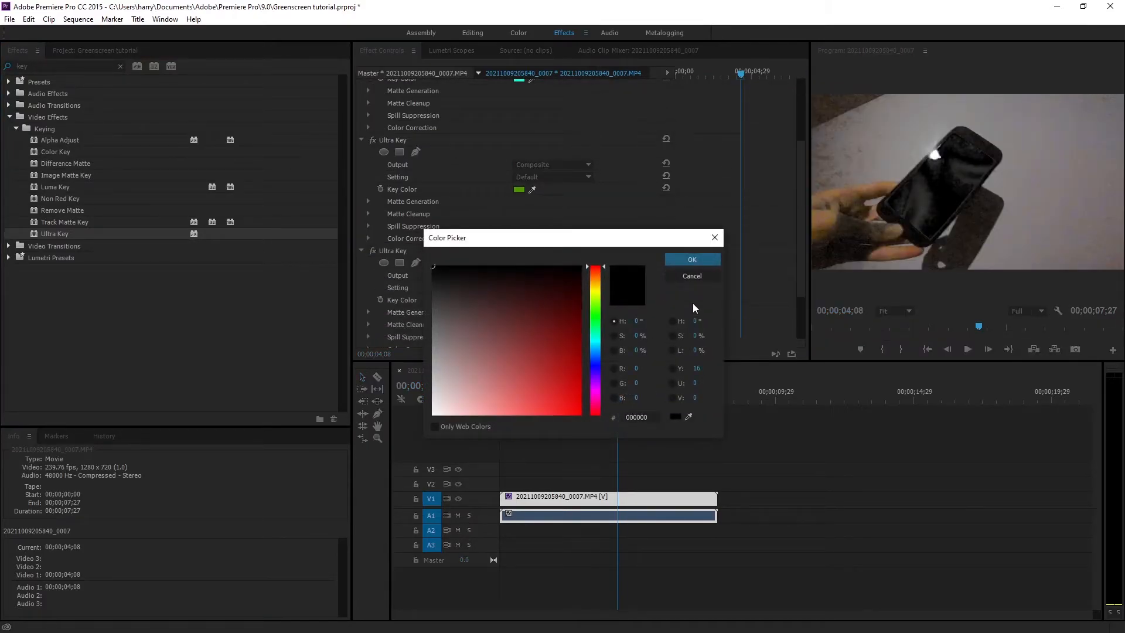
pyautogui.click(926, 199)
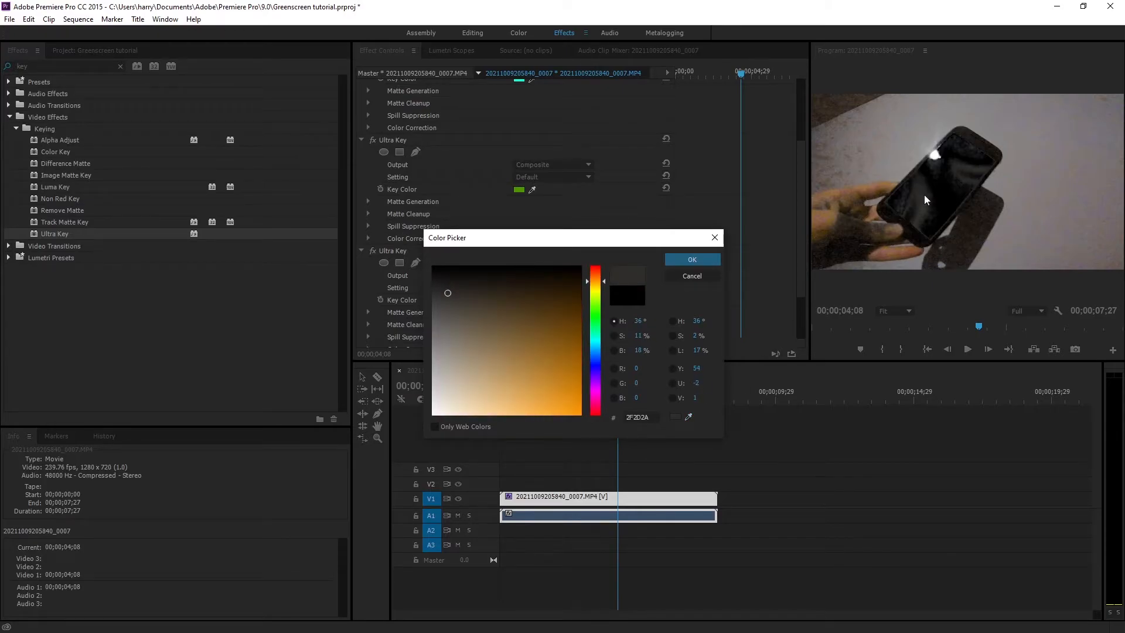
pyautogui.click(681, 262)
# Step: Preview the phone clip from about 00;00;03;09 to check the result of all three Ultra Key effects
pyautogui.moveTo(609, 401); pyautogui.dragTo(591, 400)
pyautogui.scroll(1, 606, 278)
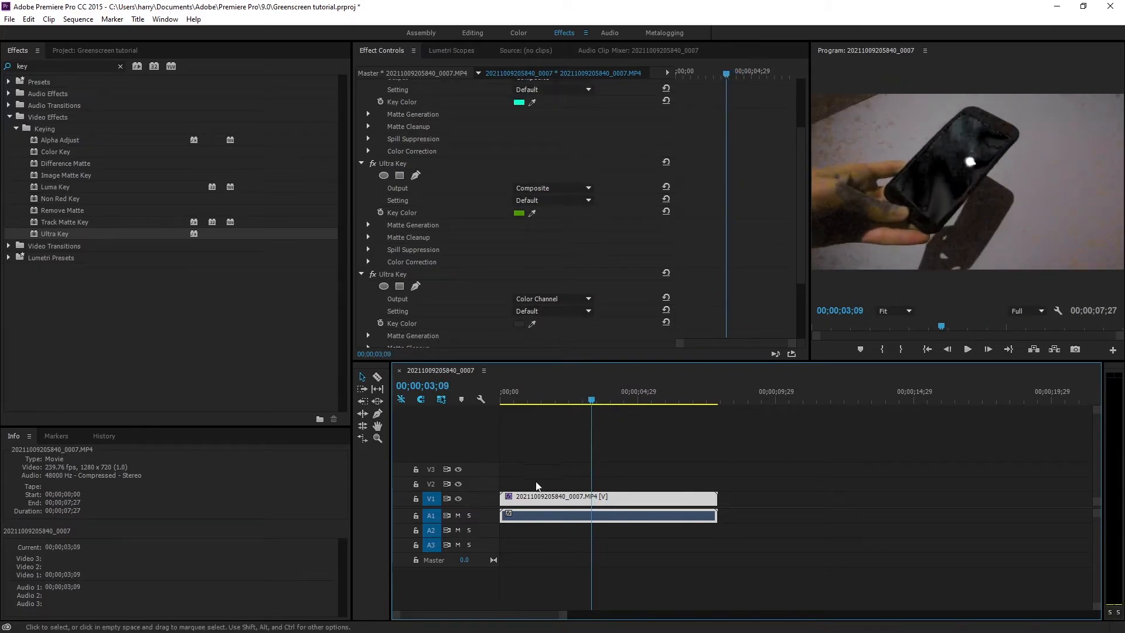
pyautogui.press('space')
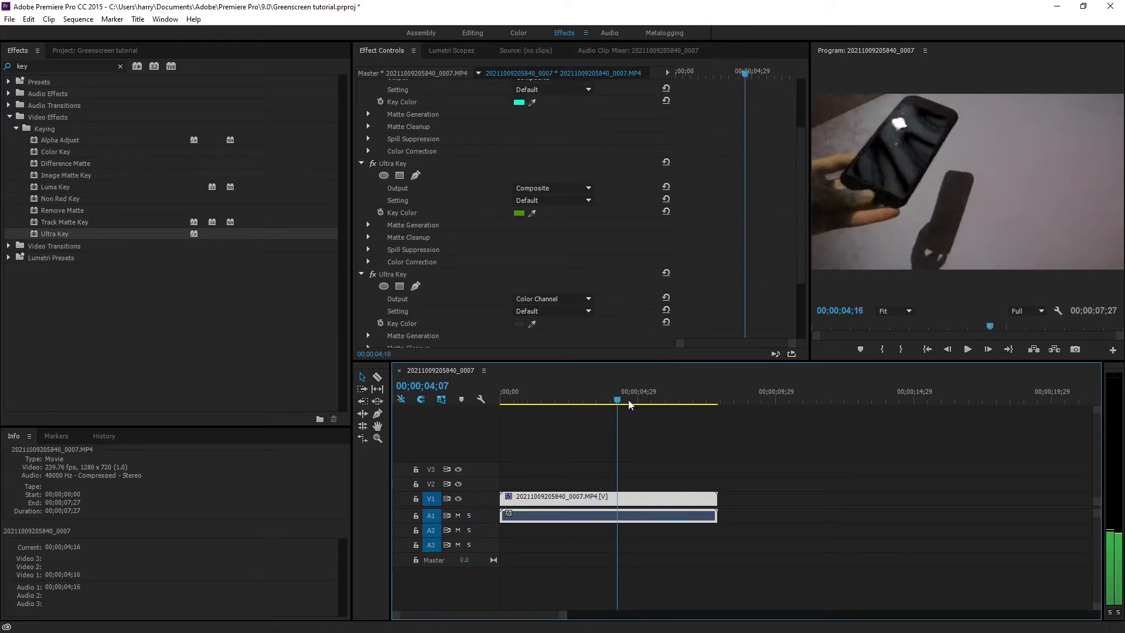
pyautogui.press('space')
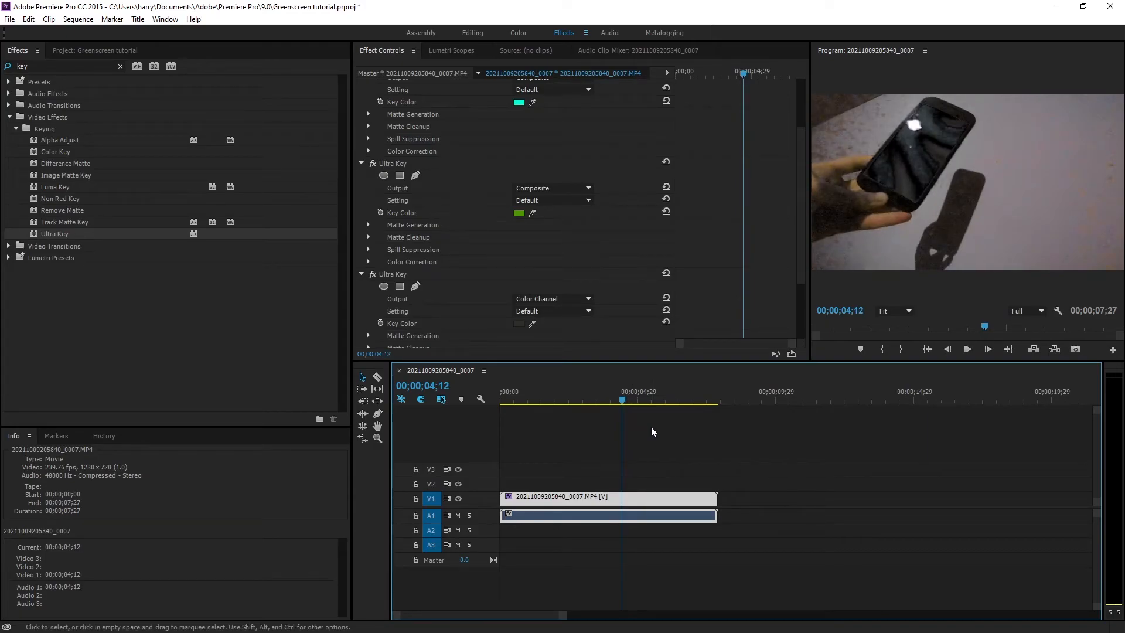
# Step: In the Editing workspace, move the phone clip up to V2 and place Adobe_Premiere_Pro_Logo.svg.png beneath it on V1
pyautogui.click(472, 34)
pyautogui.moveTo(608, 423)
pyautogui.mouseDown()
pyautogui.moveTo(593, 421)
pyautogui.moveTo(599, 428)
pyautogui.mouseUp()
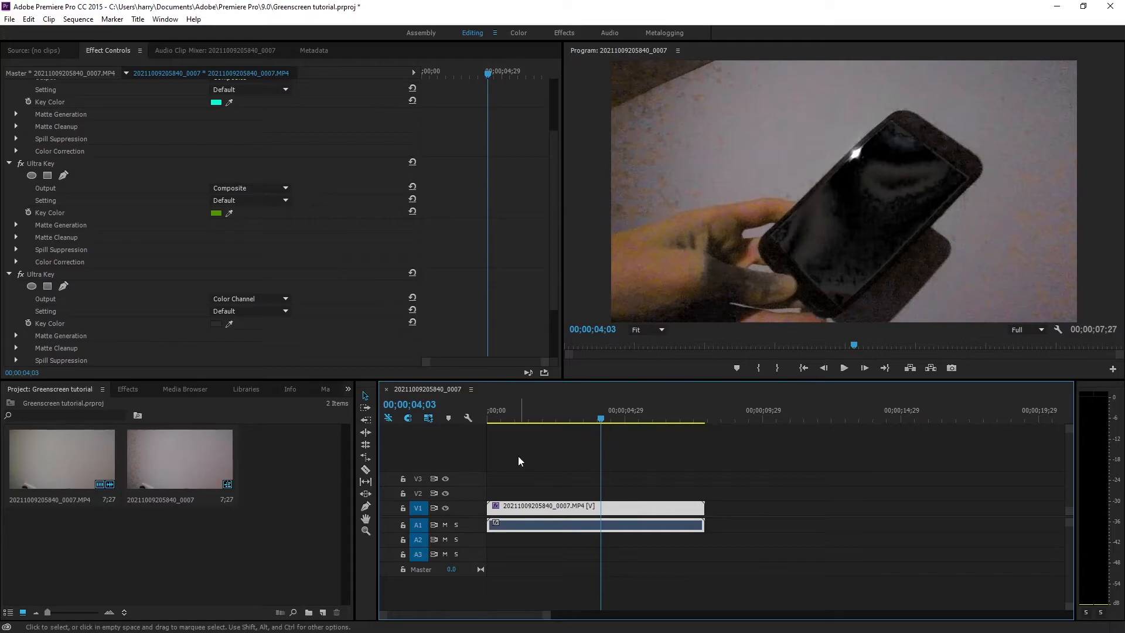
pyautogui.moveTo(546, 507); pyautogui.dragTo(554, 491)
pyautogui.click(587, 456)
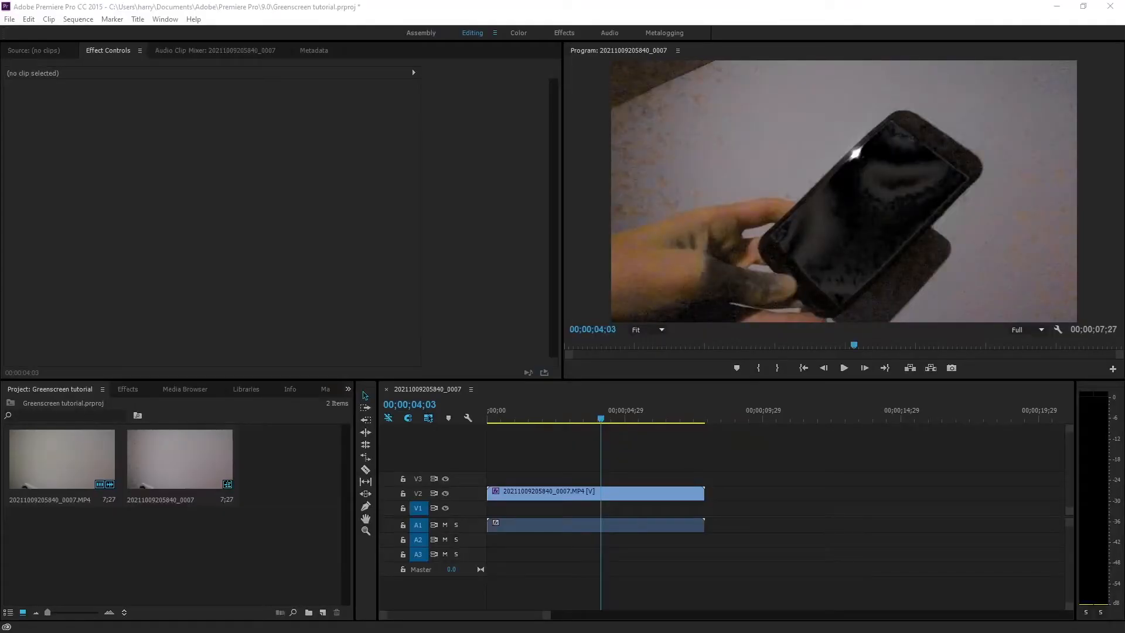
pyautogui.moveTo(123, 496); pyautogui.dragTo(517, 507)
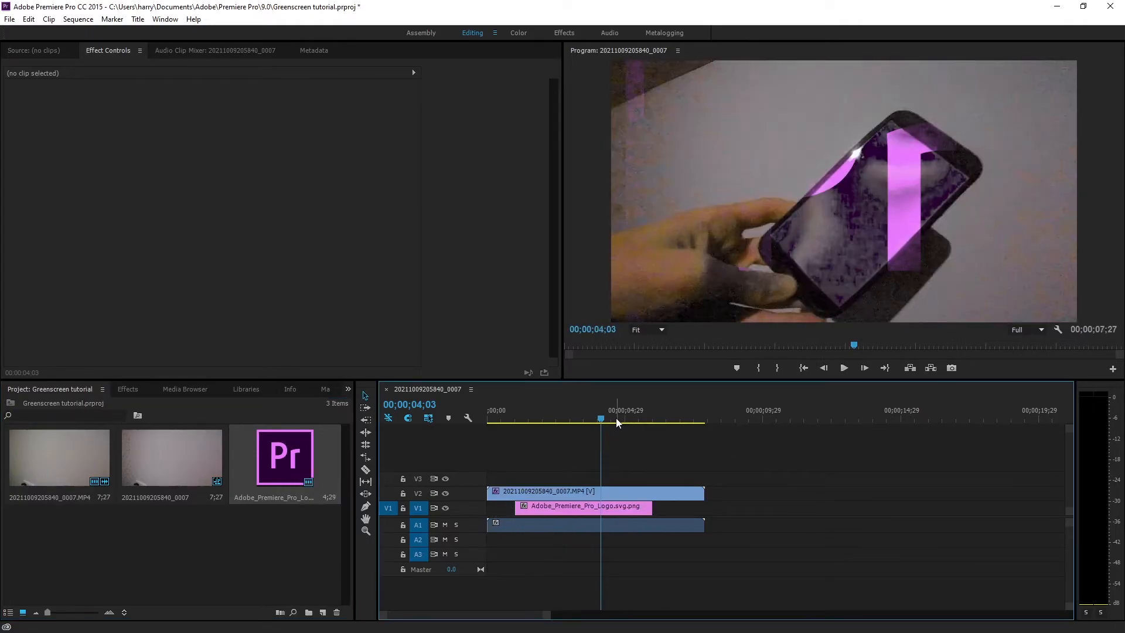
# Step: Scrub and play the sequence to examine how the logo shows through the keyed phone screen
pyautogui.click(596, 412)
pyautogui.moveTo(599, 412)
pyautogui.mouseDown()
pyautogui.moveTo(590, 404)
pyautogui.moveTo(615, 410)
pyautogui.moveTo(577, 408)
pyautogui.mouseUp()
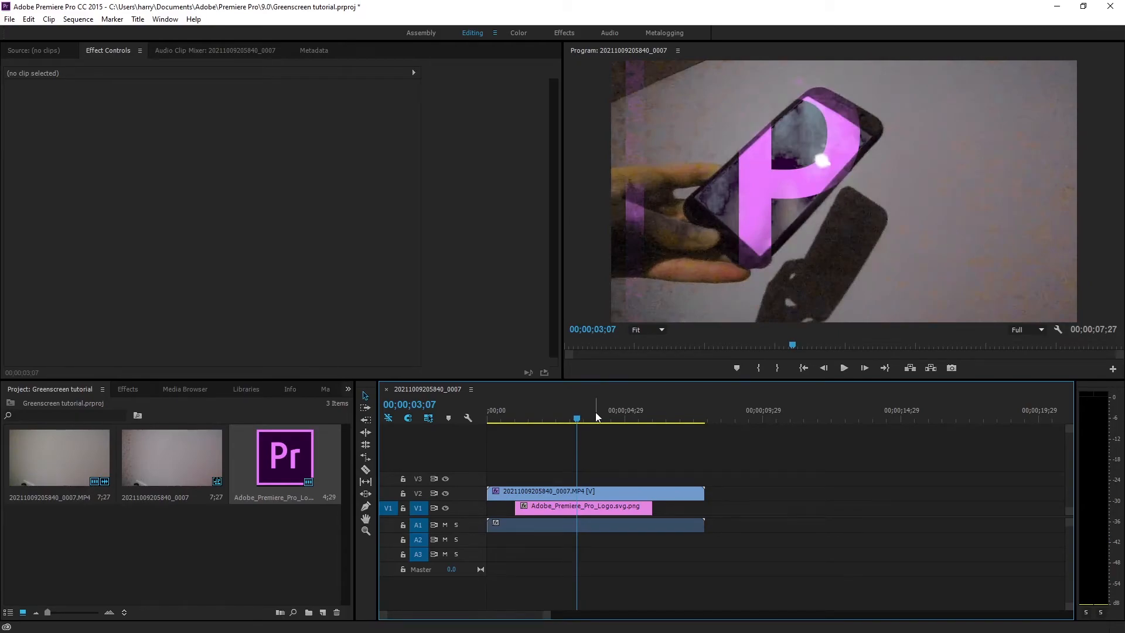
pyautogui.moveTo(577, 418); pyautogui.dragTo(531, 431)
pyautogui.press('space')
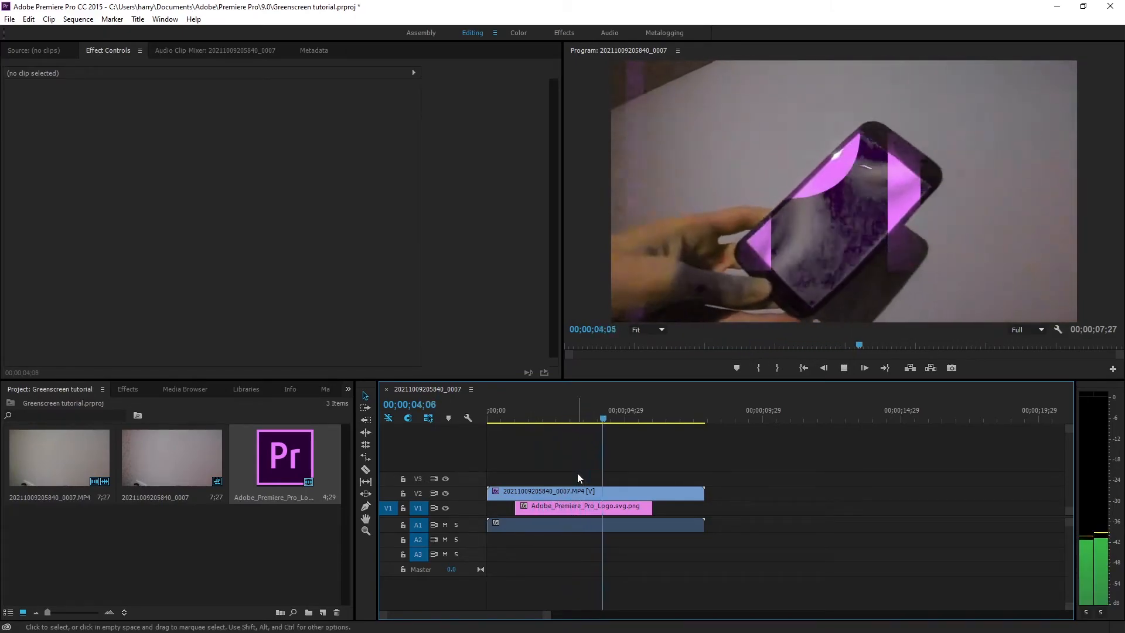
pyautogui.press('space')
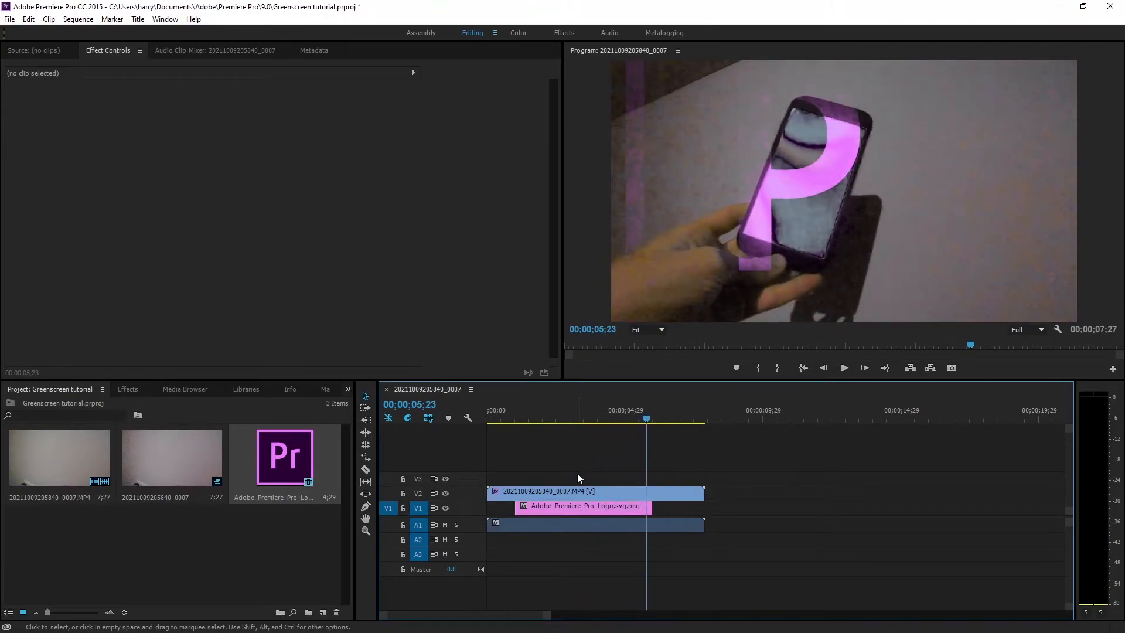
pyautogui.moveTo(651, 422); pyautogui.dragTo(609, 448)
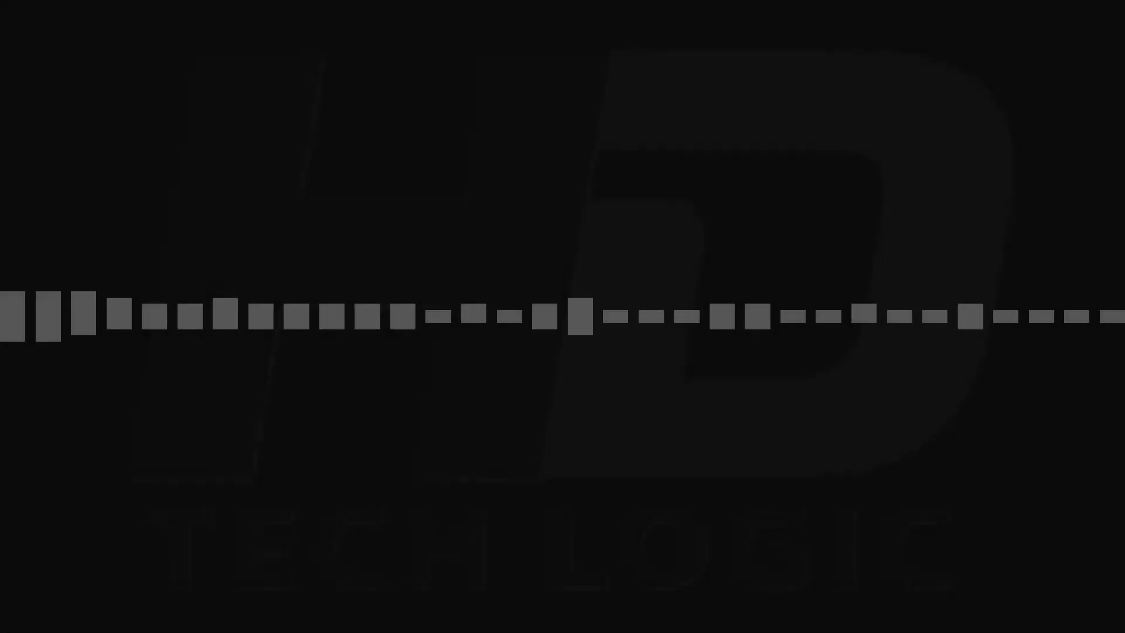